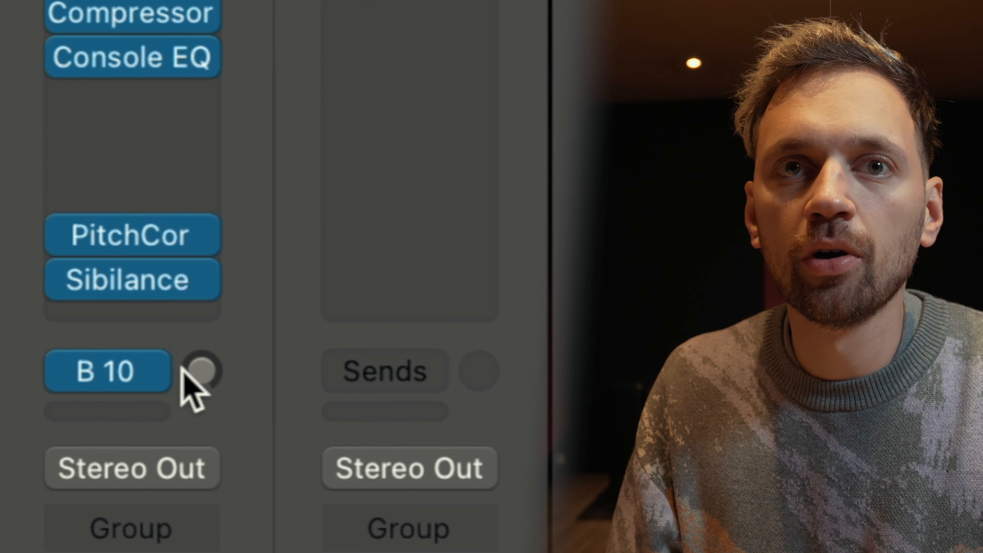
Raise the lead vocal's Bus 10 send to the room reverb to -2.4.
drag(40, 371, 40, 337)
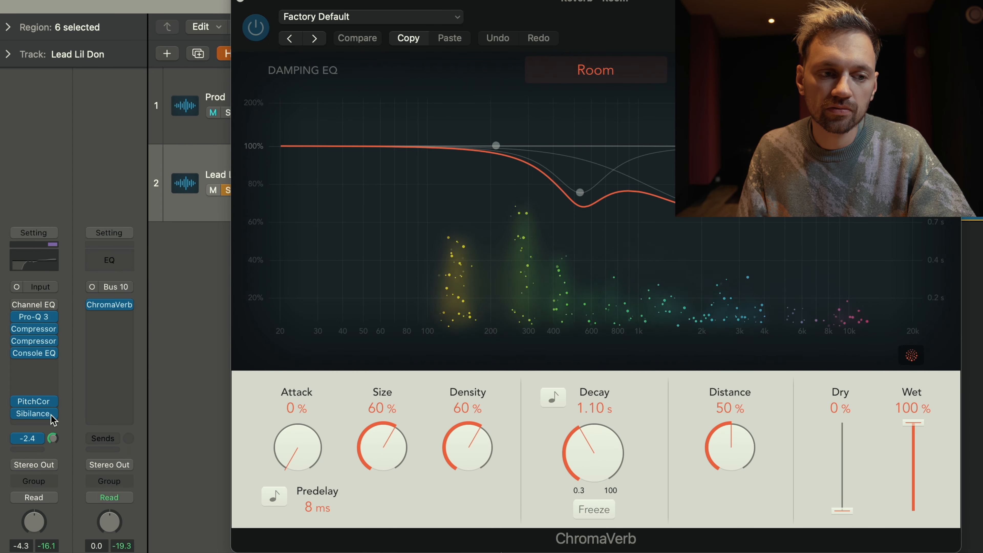
mouse_move(53, 420)
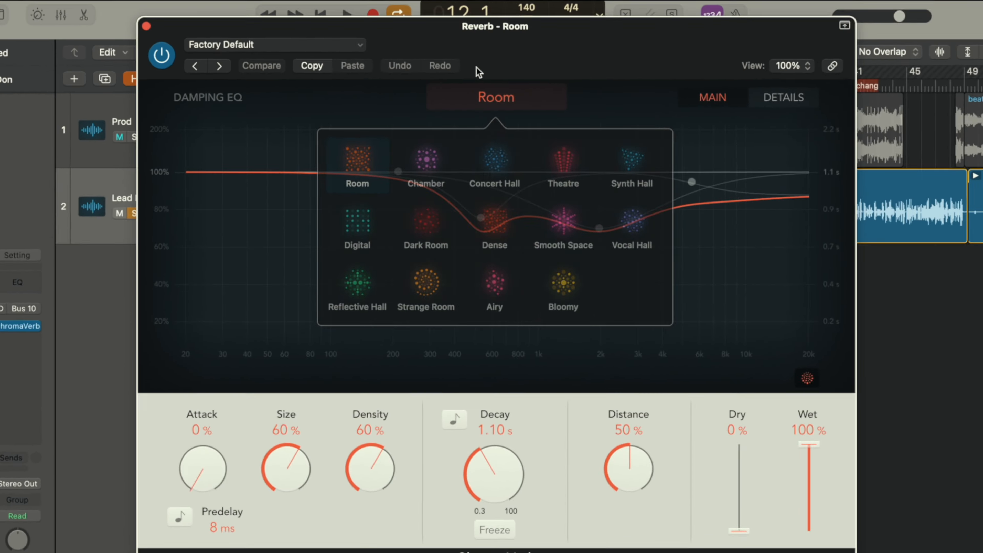
Audition ChromaVerb's Rooms presets on the reverb channel starting from Amp Room and settle on Dense Studio.
click(376, 45)
mouse_move(305, 411)
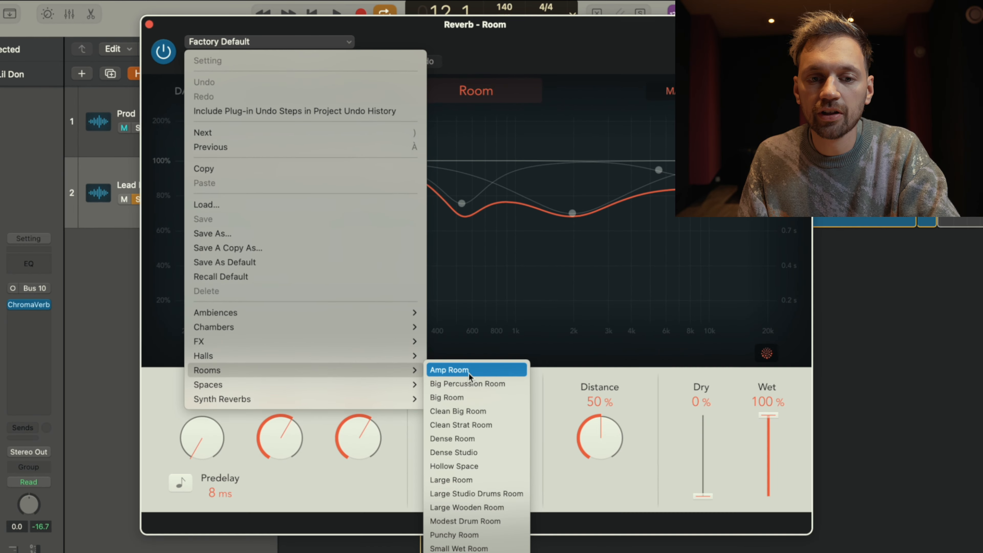
click(451, 371)
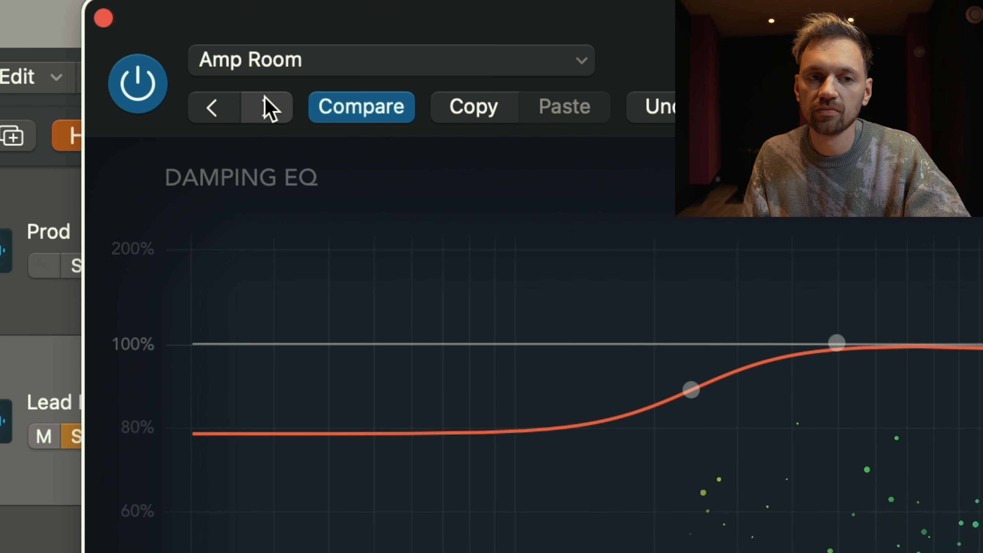
click(253, 53)
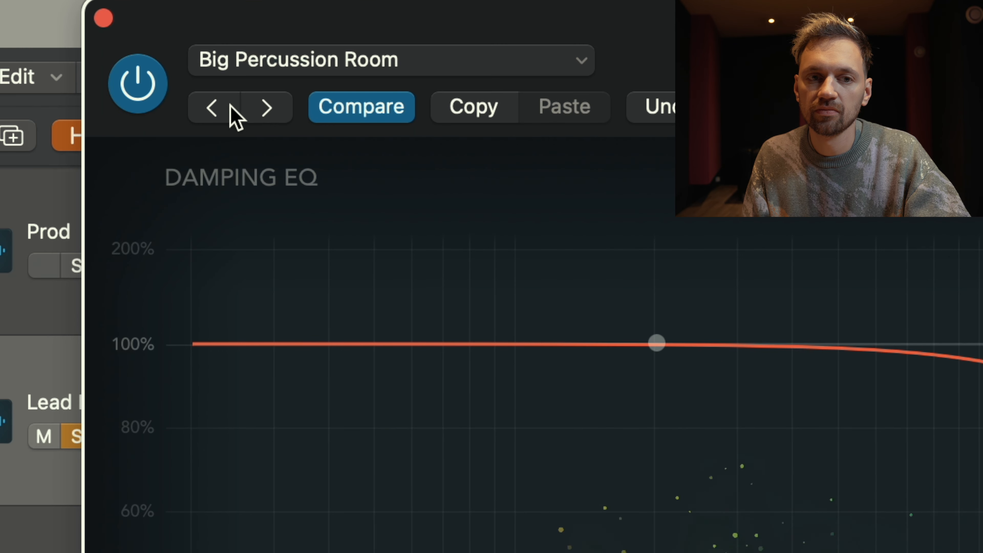
click(258, 114)
click(257, 114)
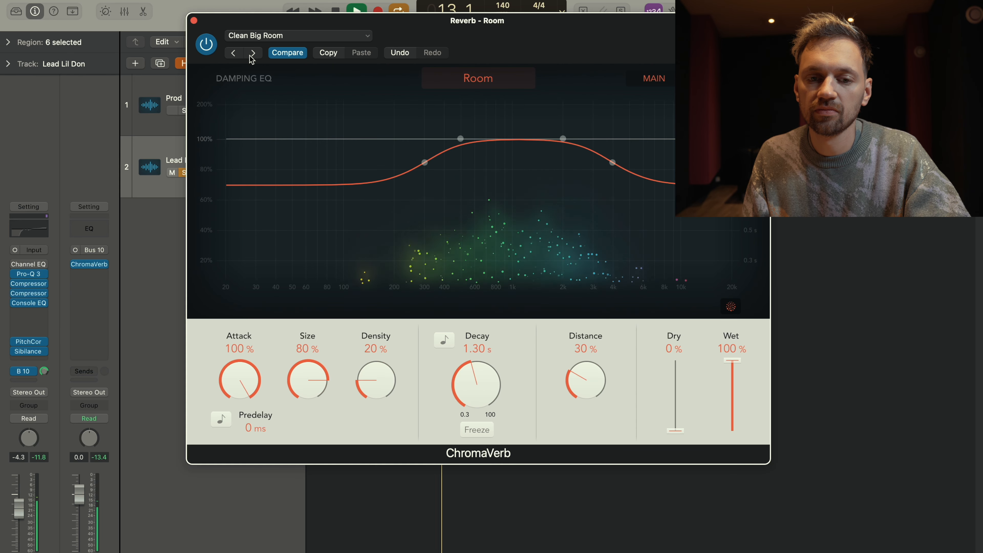
click(253, 52)
click(253, 53)
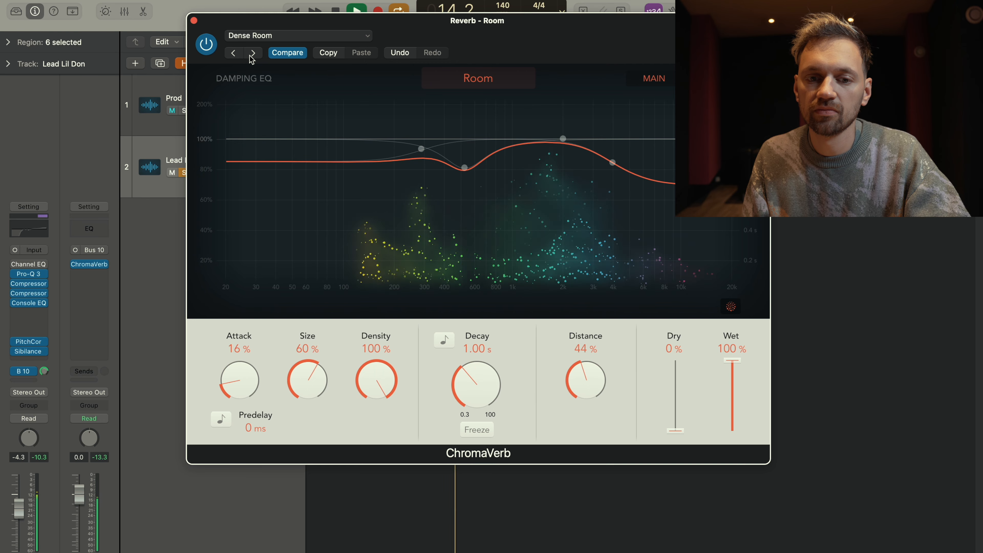
click(253, 53)
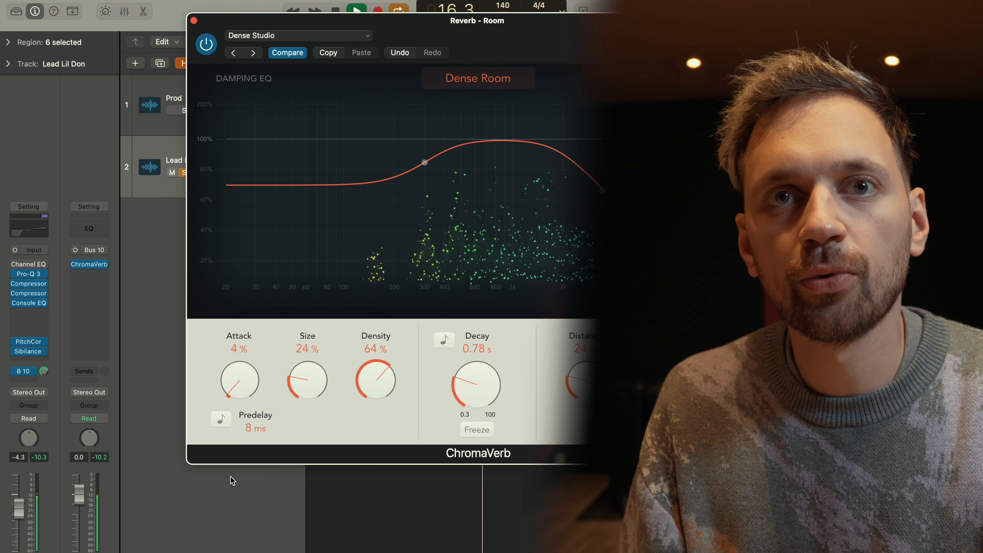
Stop playback and lower the lead vocal's Bus 10 send to the room reverb.
key(space)
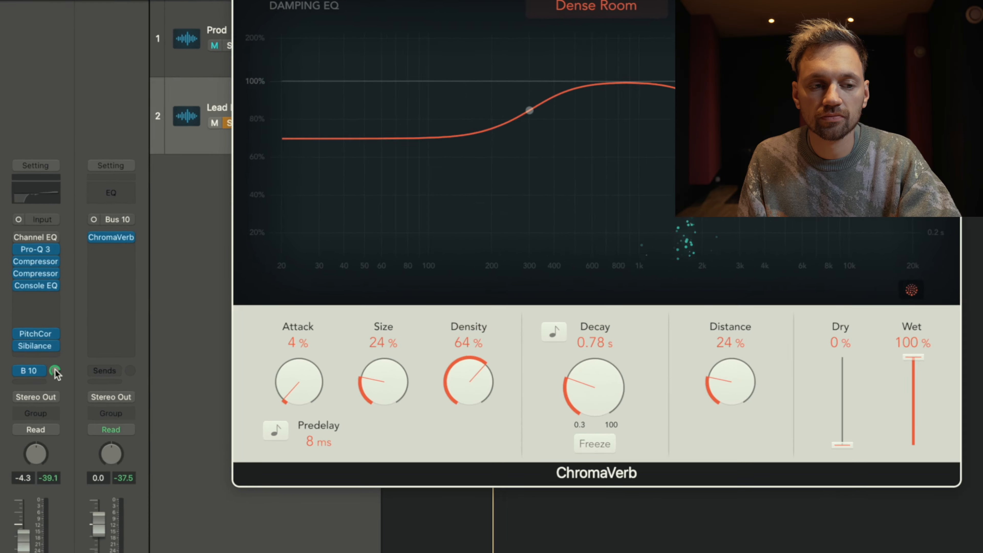
drag(55, 373, 48, 400)
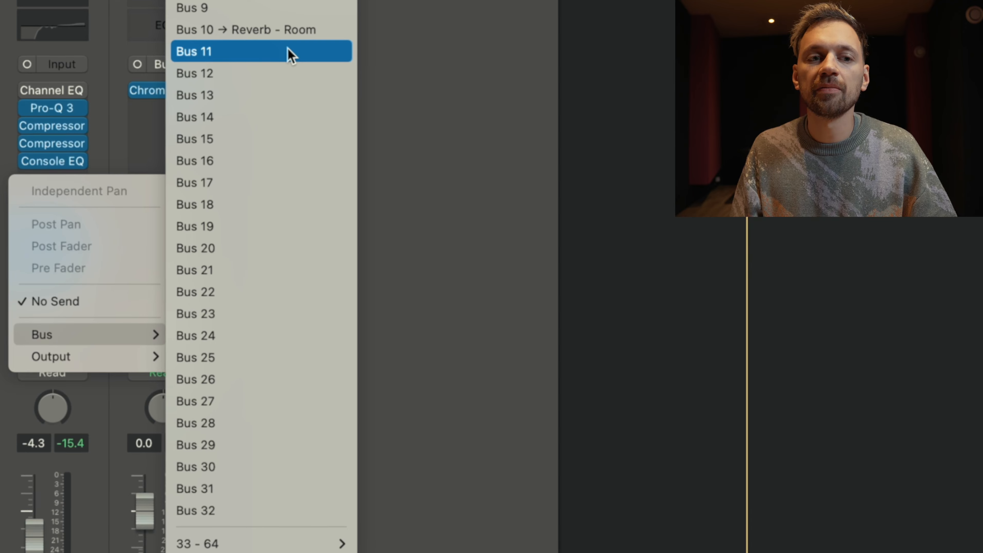
Add a Bus 11 send on the lead vocal and name its aux channel "delay - slapback".
click(290, 52)
double_click(164, 535)
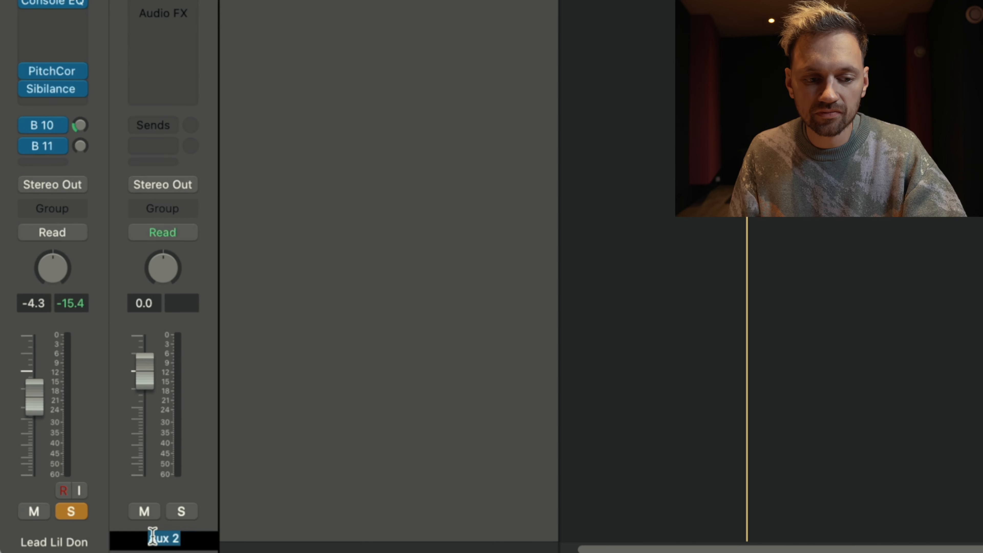
text(delay - sla)
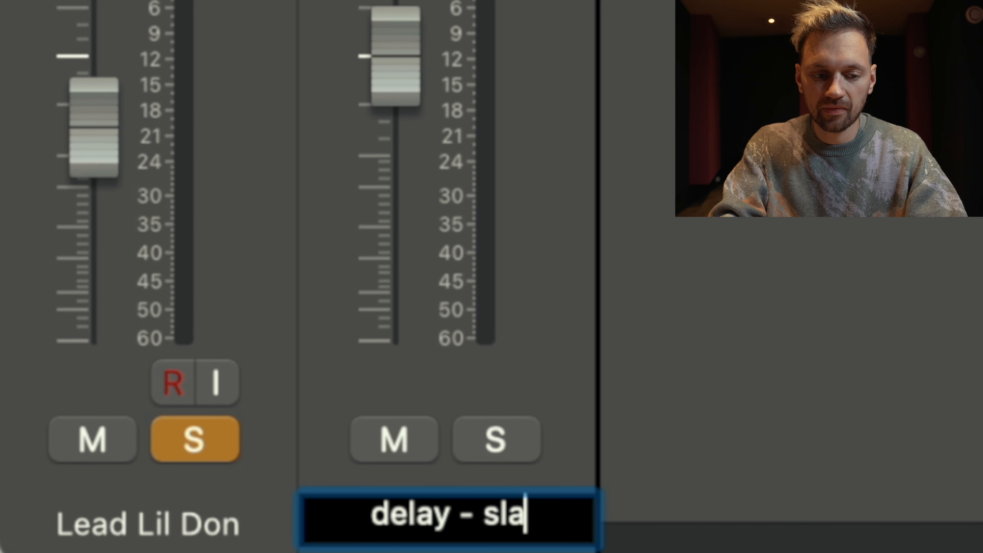
text(pback)
key(Return)
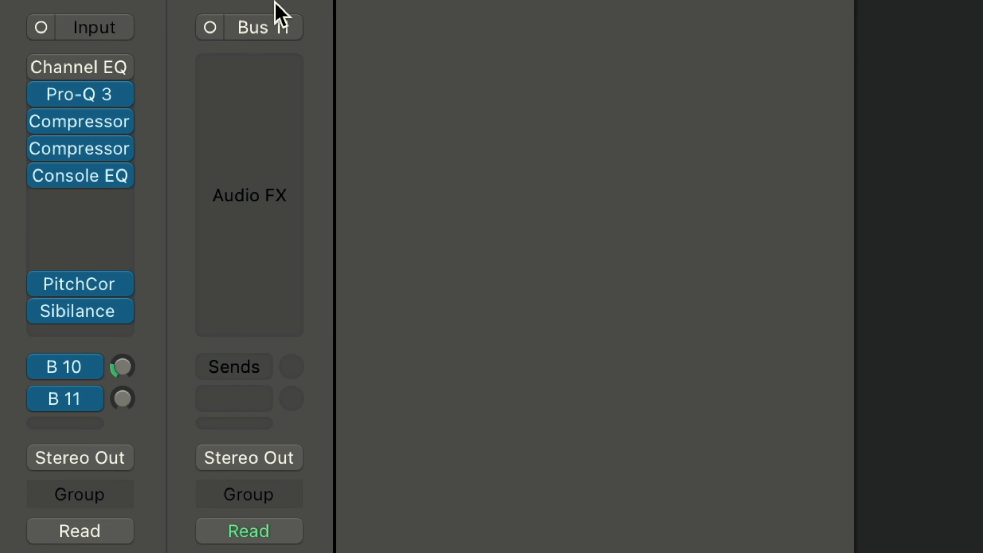
Insert a mono Echo delay as the first effect on the delay - slapback channel.
click(103, 212)
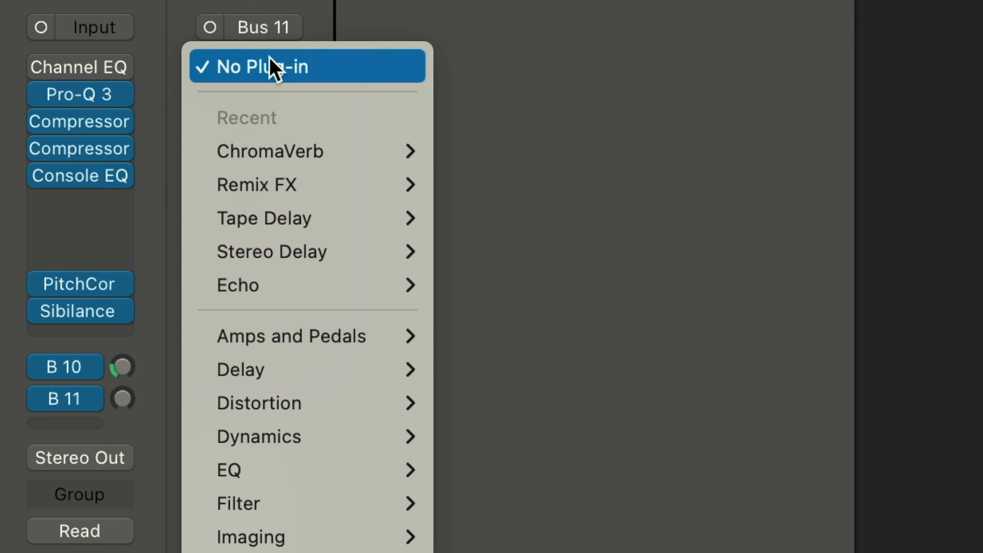
mouse_move(86, 319)
mouse_move(165, 332)
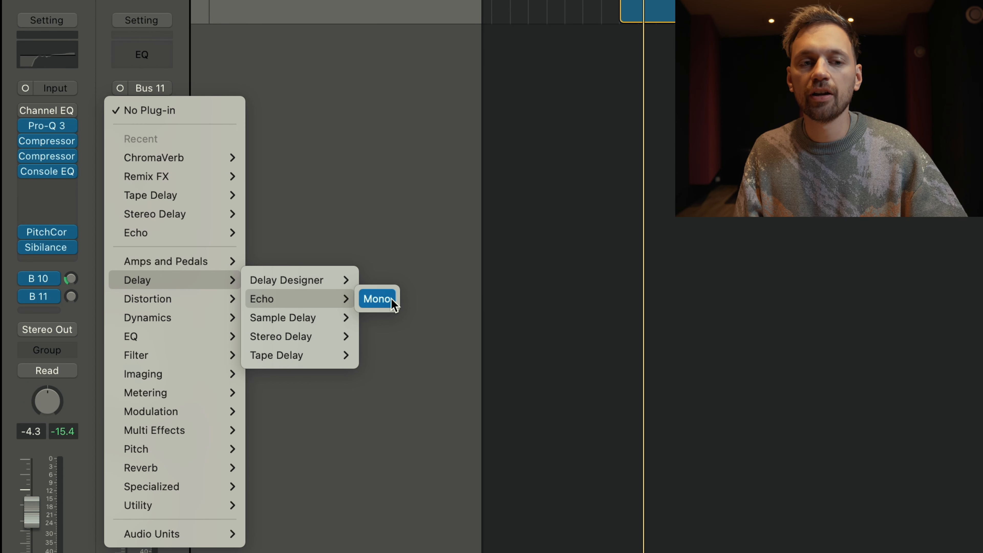
click(391, 298)
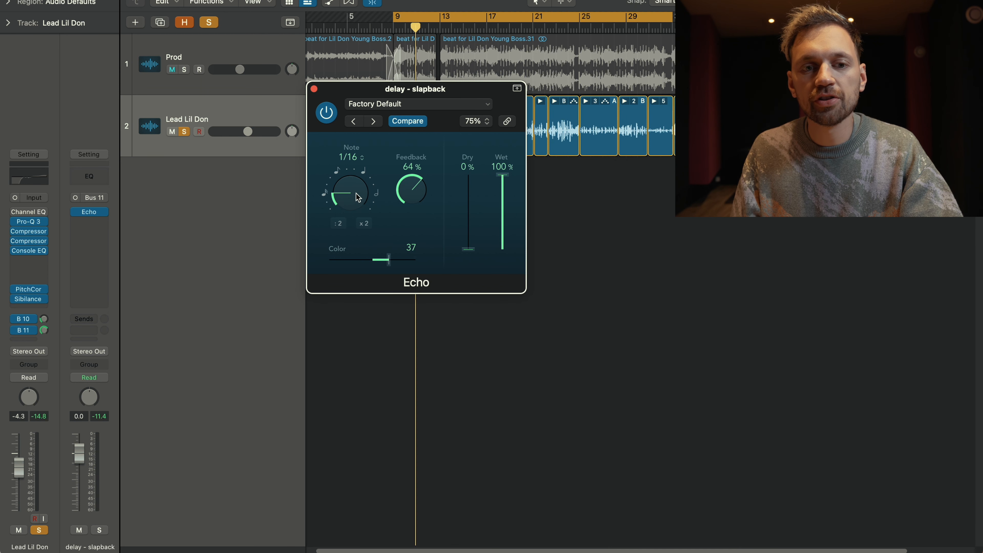
Toggle playback and set Echo's note value to 1/32 dotted and its feedback to 10%.
key(space)
drag(350, 195, 349, 198)
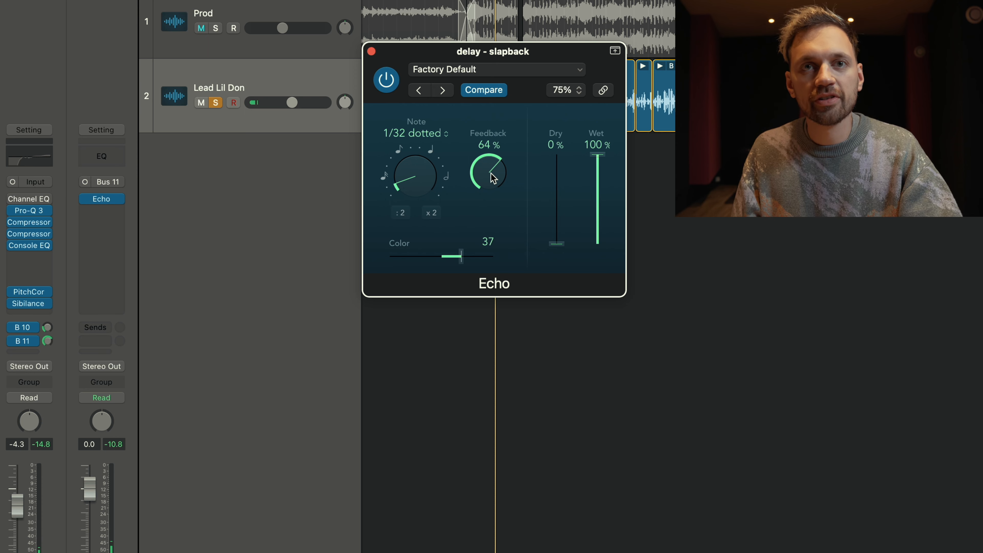
drag(491, 175, 485, 205)
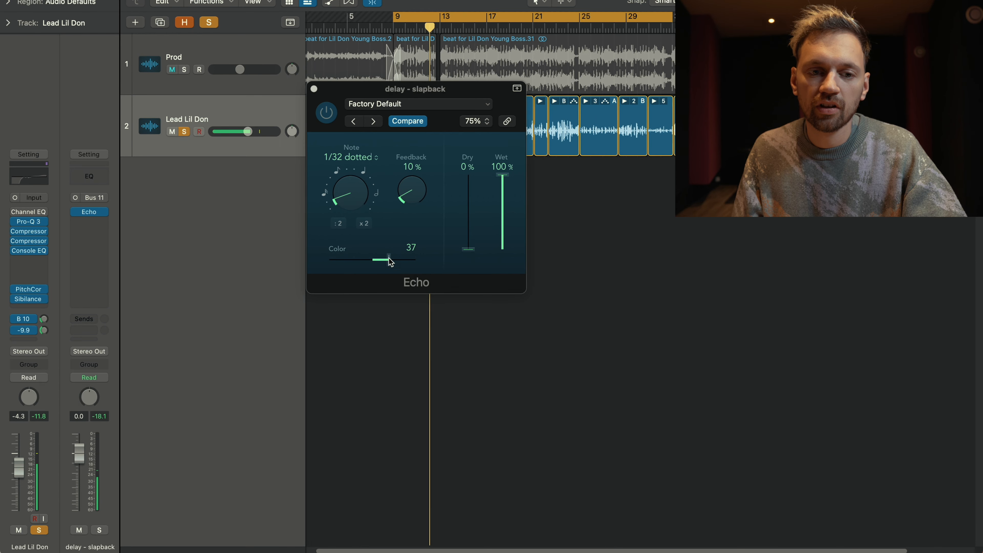
Compare Echo's dark and bright Color settings, settle on -21, and set the lead vocal's Bus 11 send to -15.6.
drag(389, 263, 341, 268)
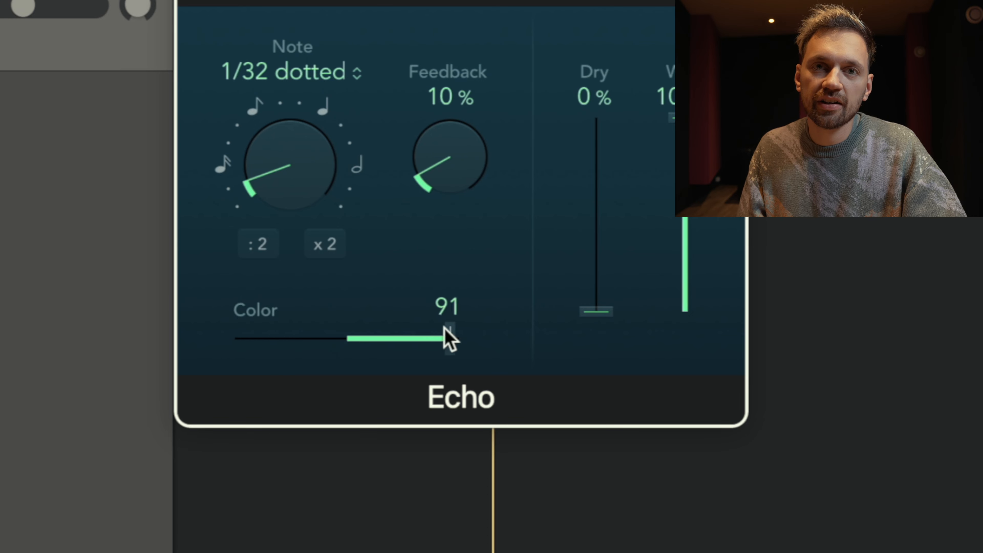
drag(444, 328, 494, 334)
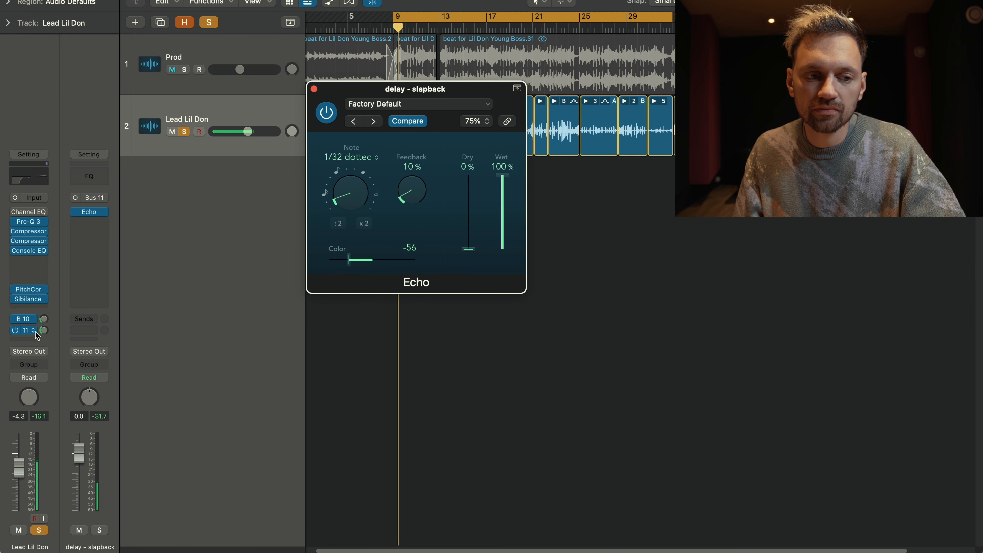
drag(349, 259, 357, 258)
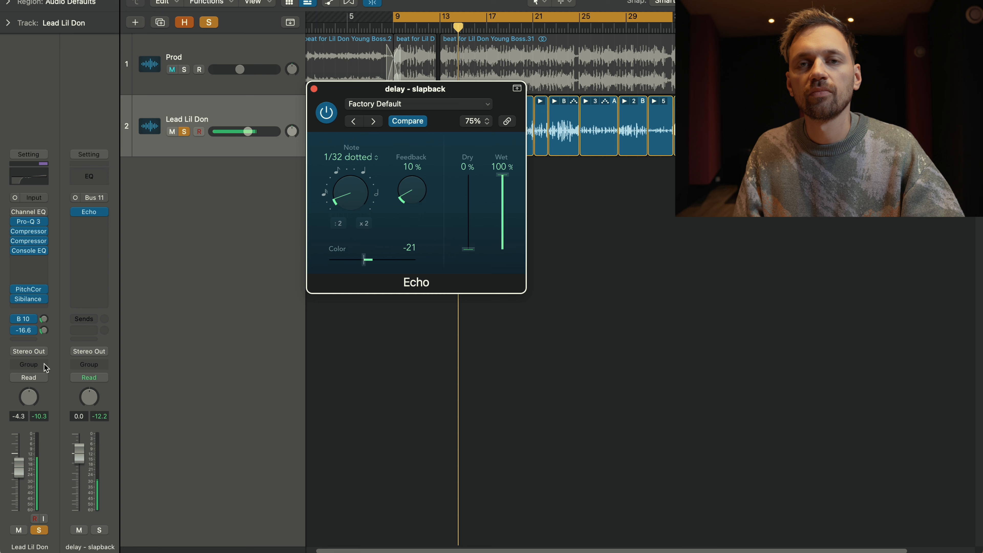
click(68, 312)
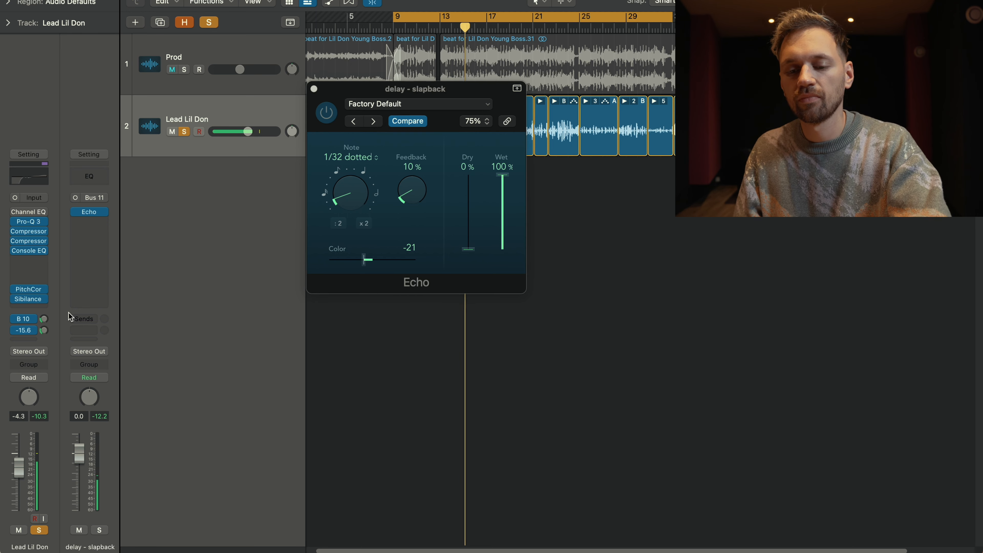
Turn off solo on the lead vocal track and lower the system playback volume.
click(184, 132)
key(XF86AudioLowerVolume)
key(XF86AudioLowerVolume)
key(XF86AudioLowerVolume)
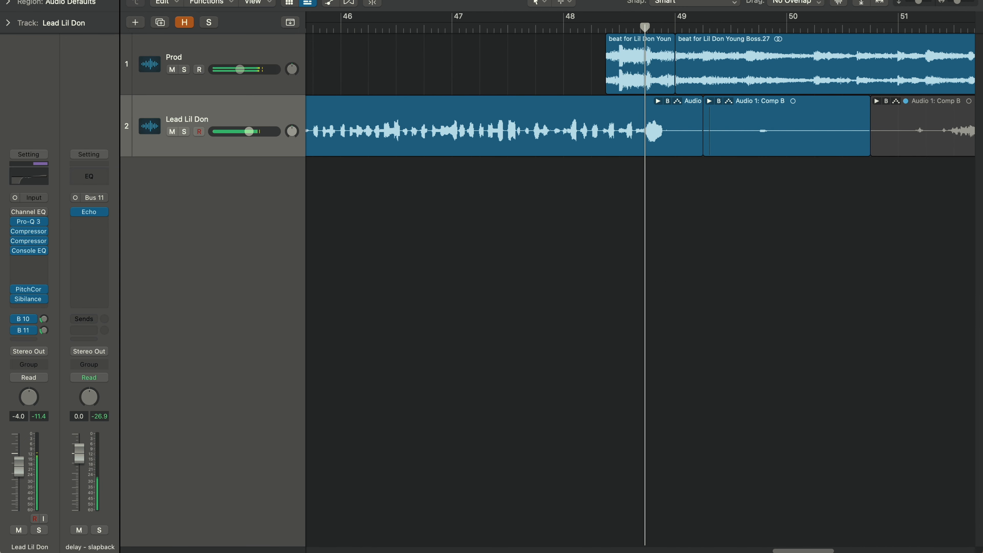
Set the cycle range from bar 48 to bar 51.
drag(576, 24, 898, 24)
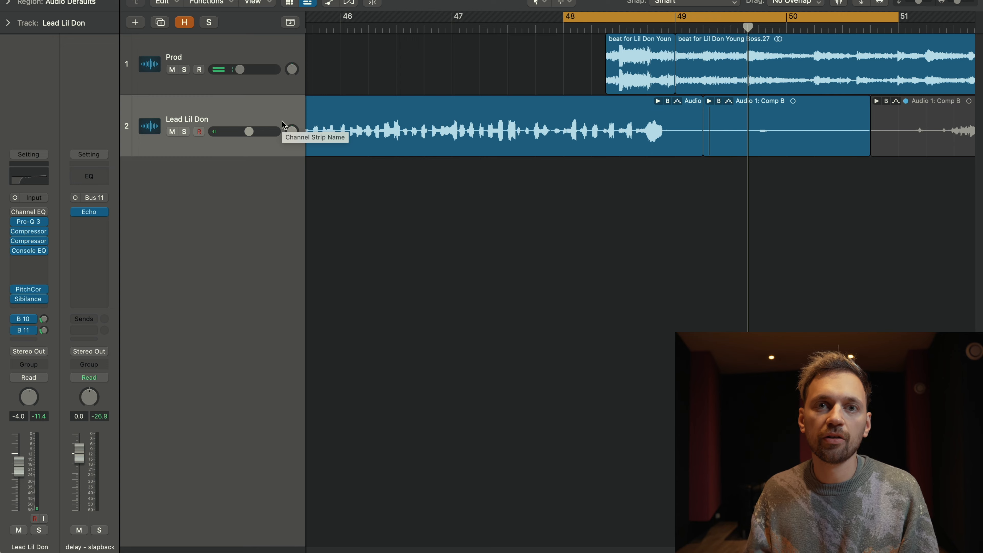
Add a Bus 12 send on the lead vocal and name its aux channel "delay - long".
click(28, 338)
mouse_move(40, 354)
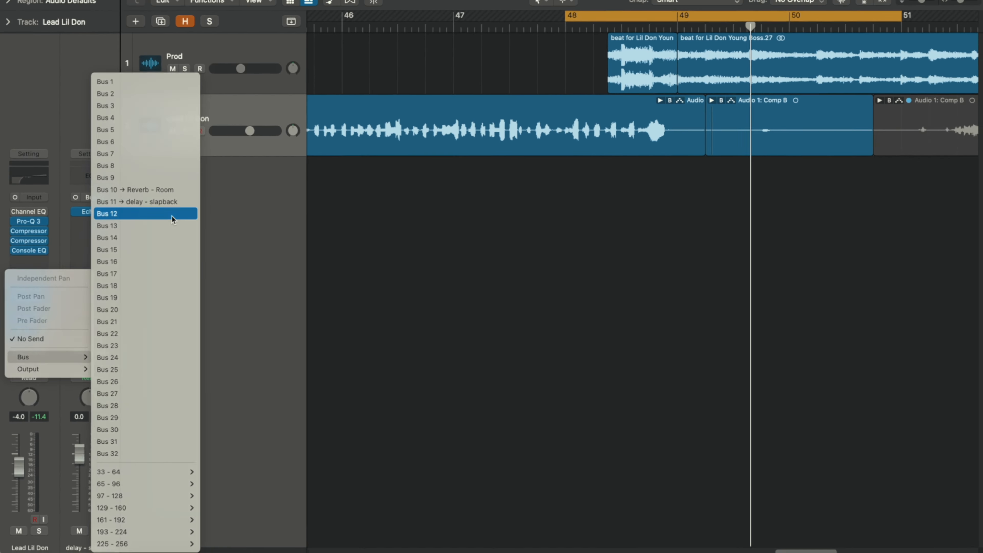
click(315, 149)
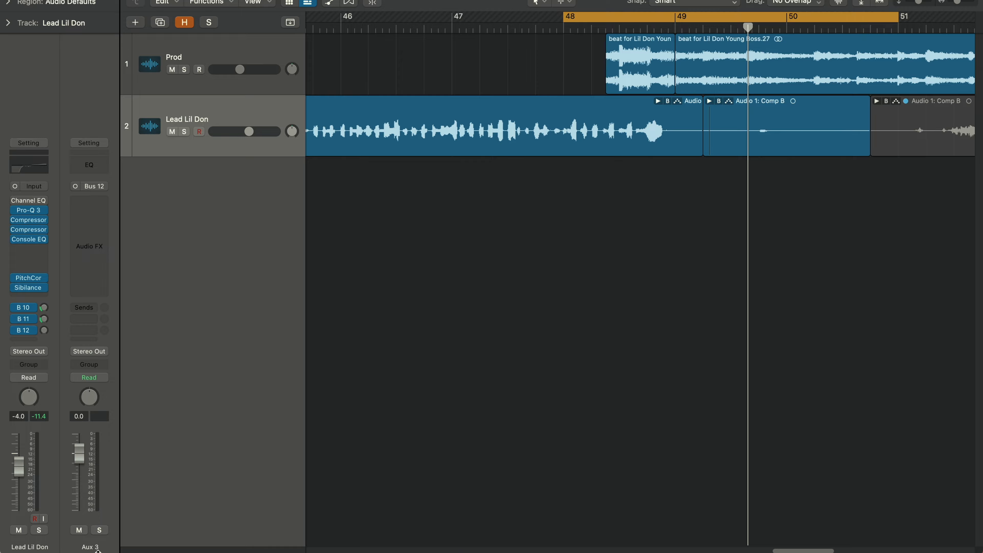
double_click(94, 545)
text(delay - long)
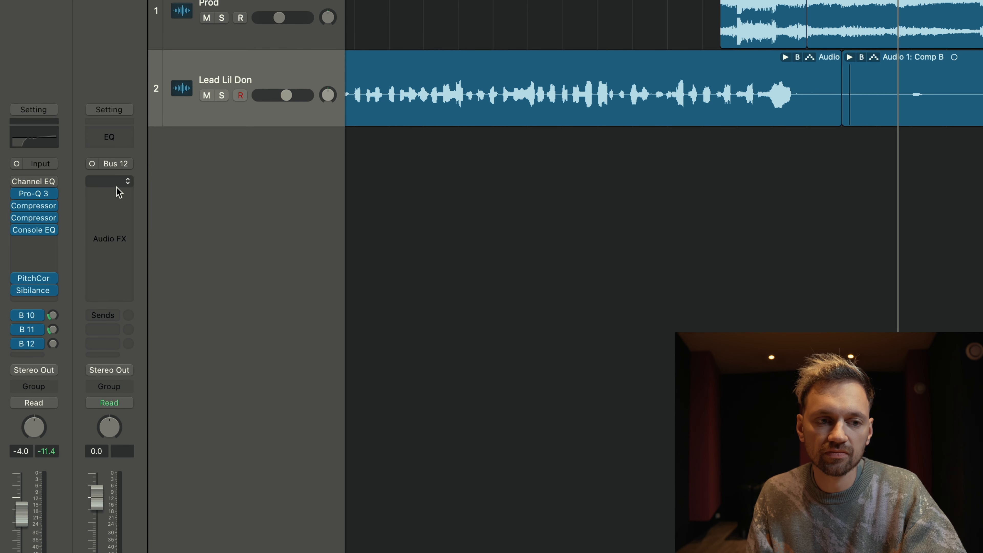
Insert a mono Stereo Delay as the first effect on the delay - long channel.
click(116, 184)
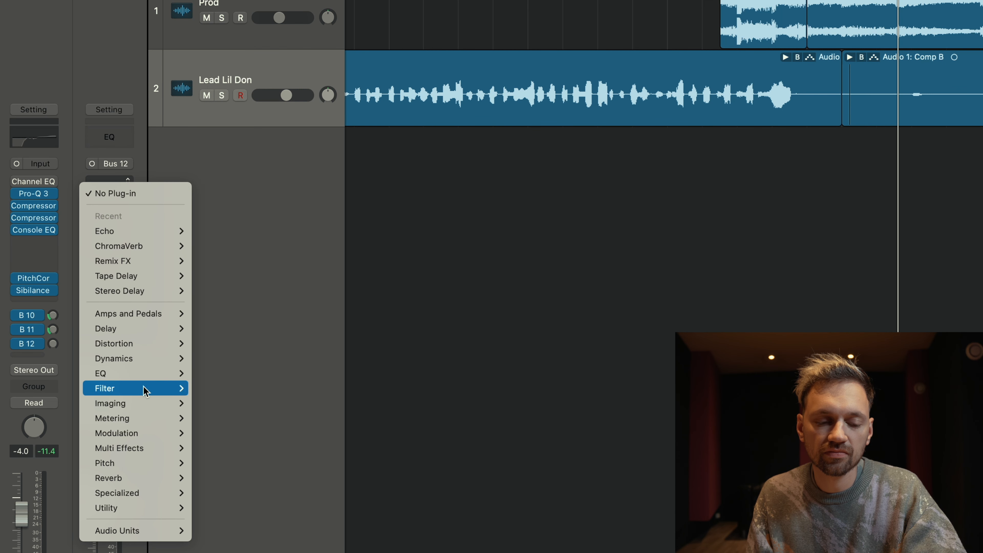
mouse_move(136, 328)
mouse_move(232, 374)
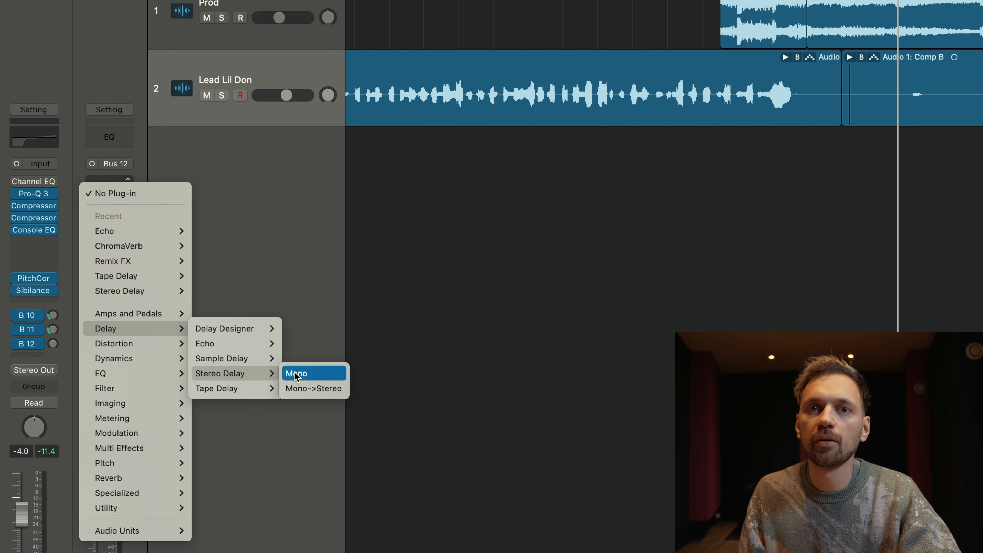
click(294, 373)
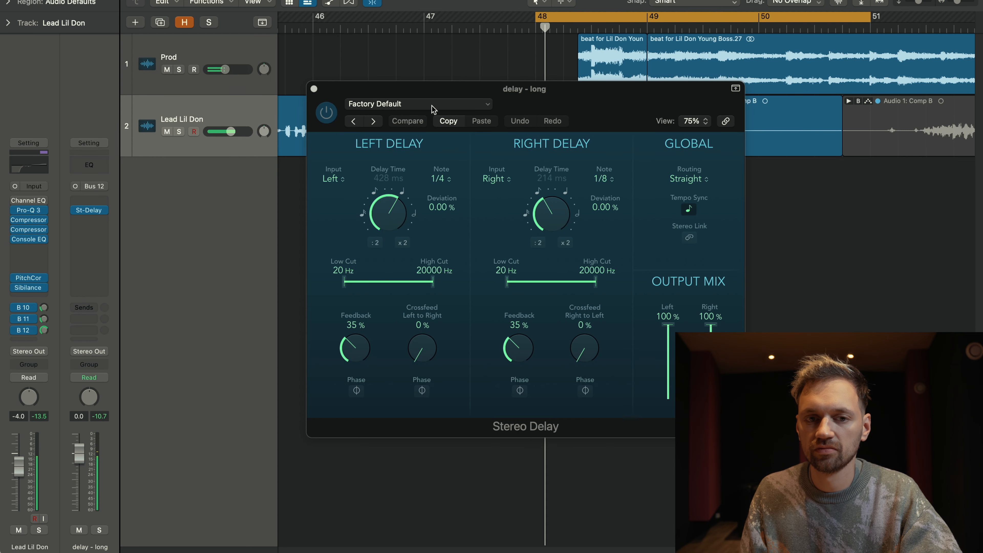
Load the 1\4 Note Dotted preset in the Stereo Delay on the delay - long channel.
click(433, 110)
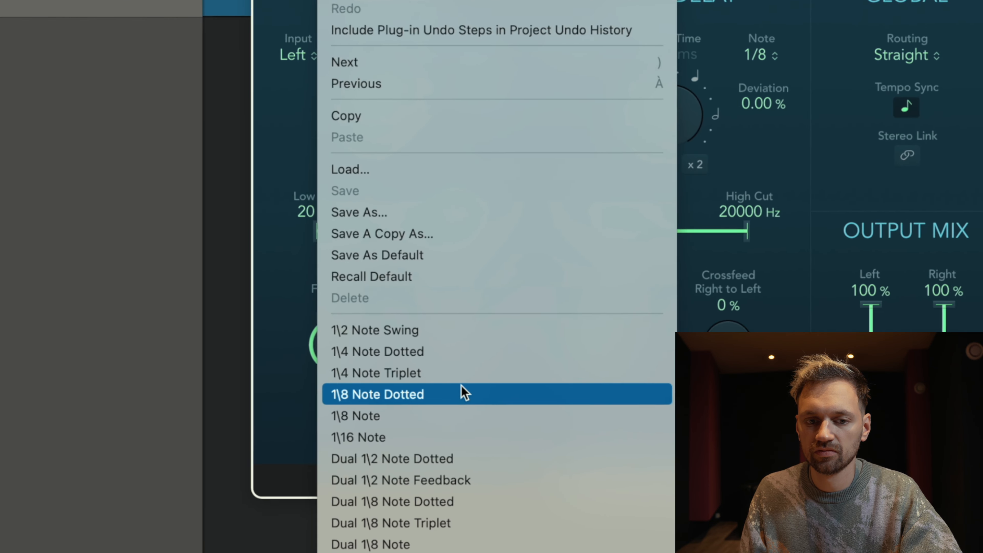
click(462, 355)
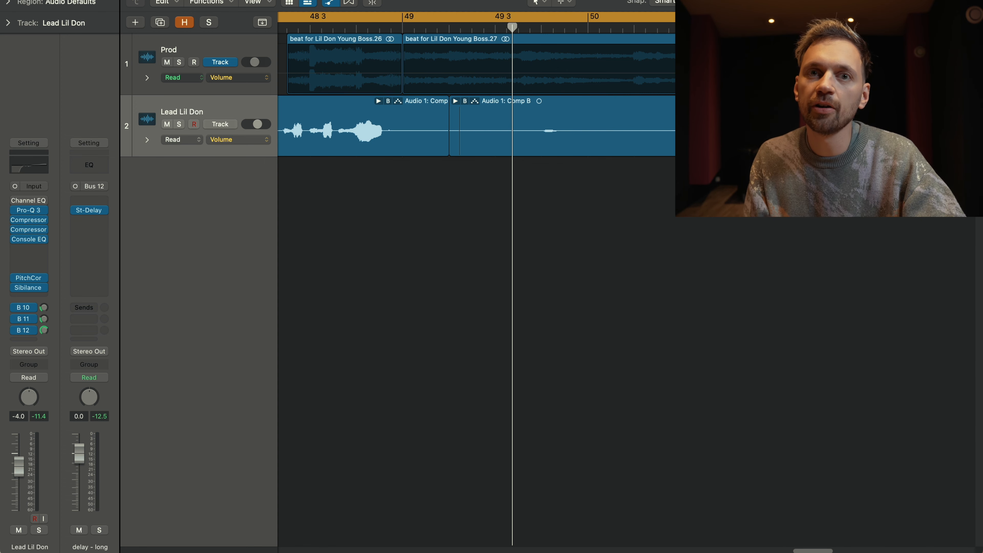
Show the absolute Send 3 → delay - long automation on the Lead Lil Don track.
click(248, 140)
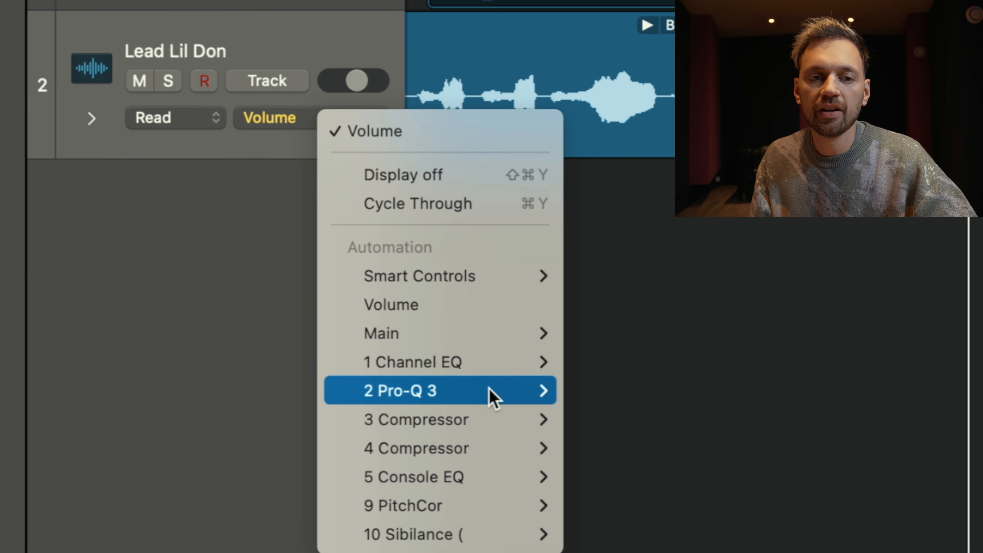
mouse_move(481, 333)
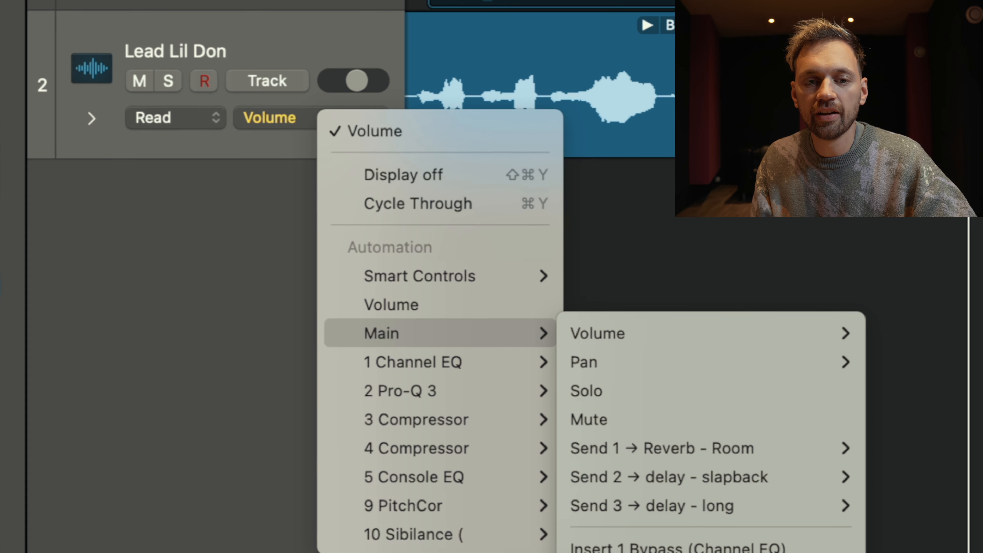
mouse_move(797, 511)
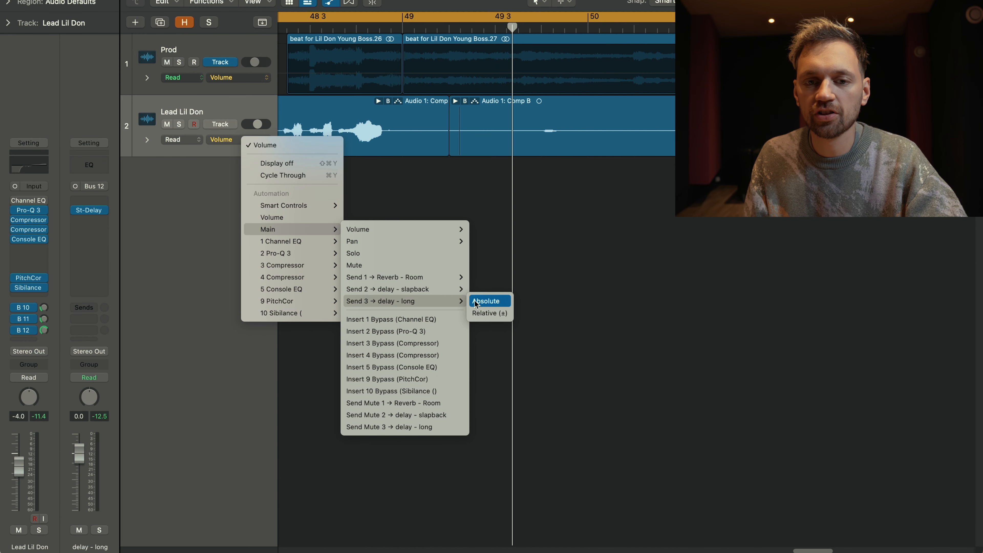
click(476, 301)
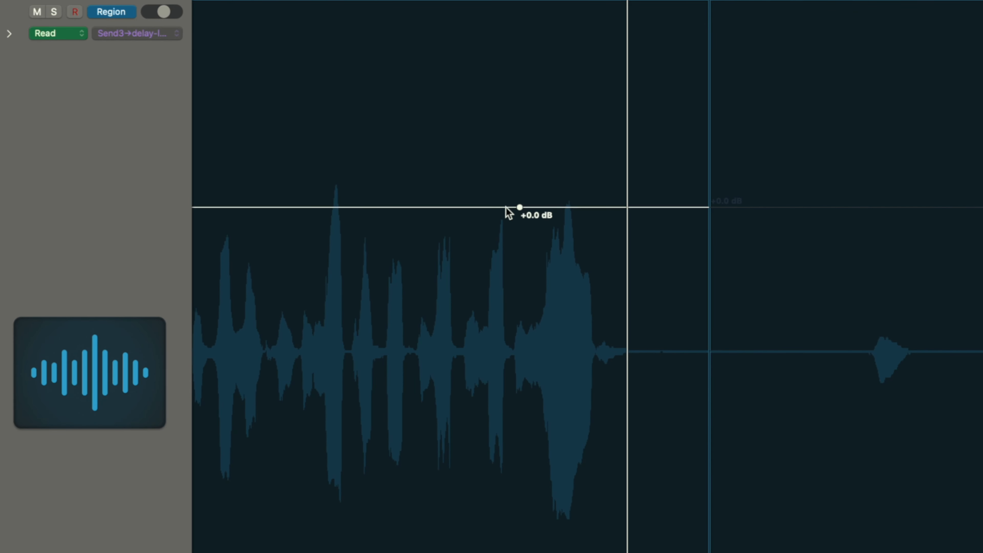
Automate the long delay send at -∞ dB, rising to -5.1 dB just before the last word ahead of bar 49.
drag(473, 205, 480, 486)
scroll(480, 485, down, 1)
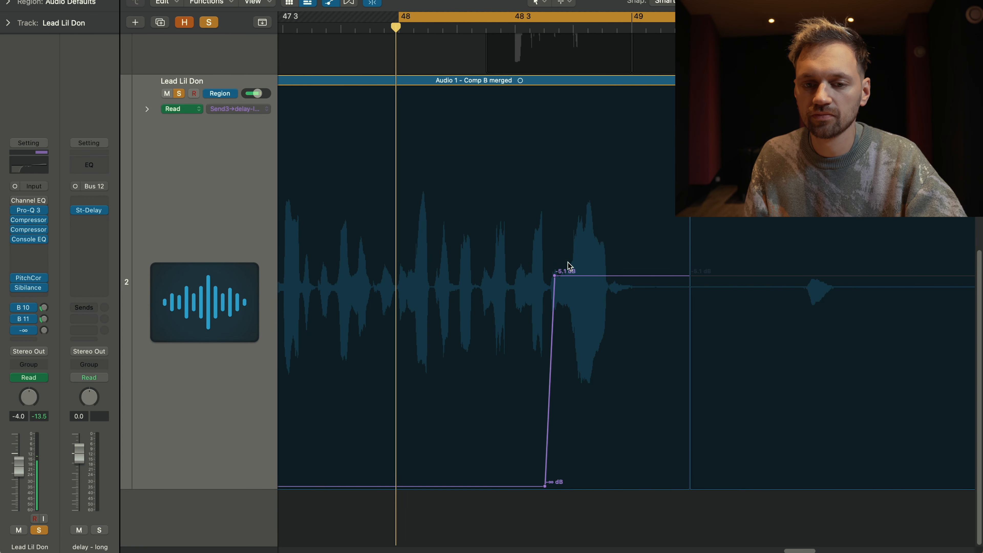
drag(588, 250, 487, 475)
drag(546, 486, 546, 485)
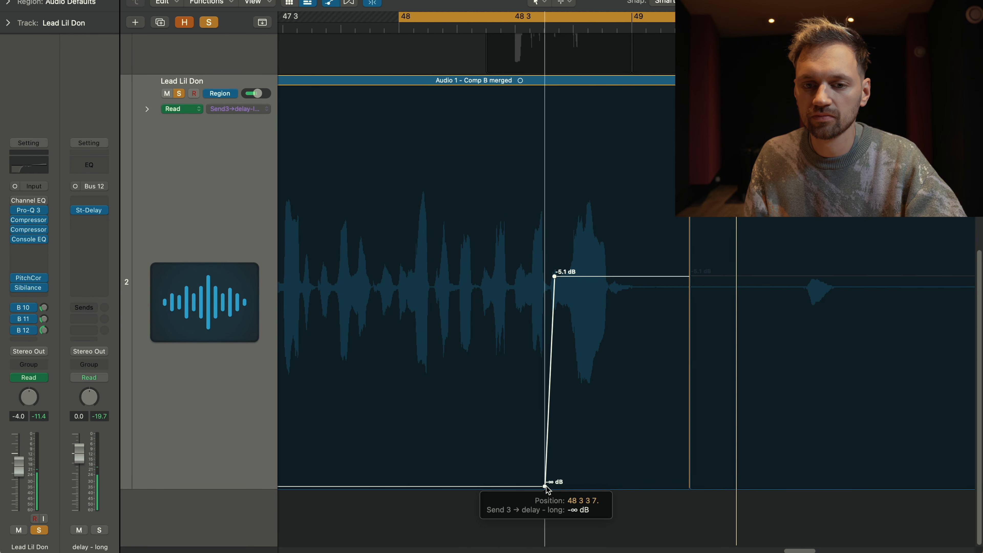
drag(546, 486, 542, 486)
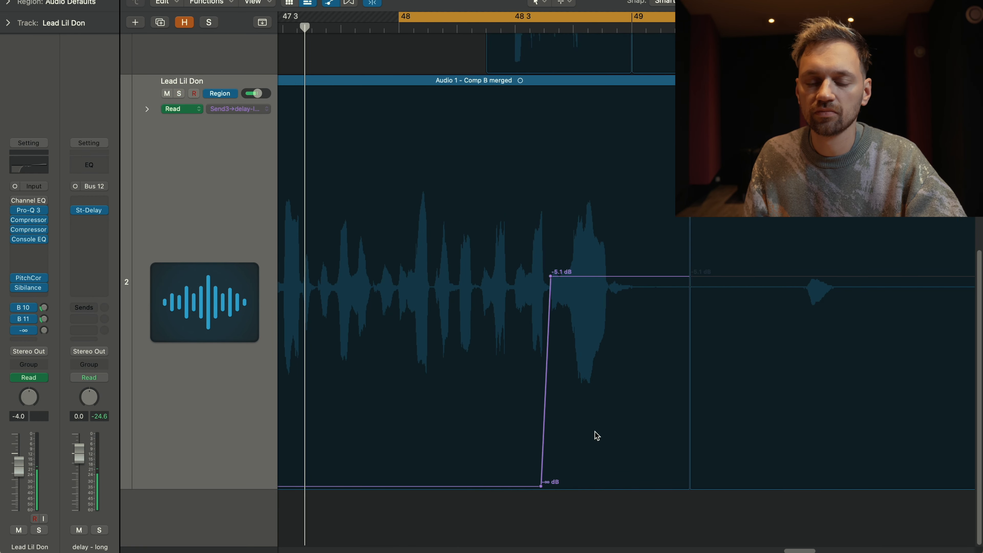
Hide the track automation and select all regions on the Lead Lil Don track.
key(super+Left)
key(super+Left)
key(a)
key(s)
key(super+Left)
key(super+Left)
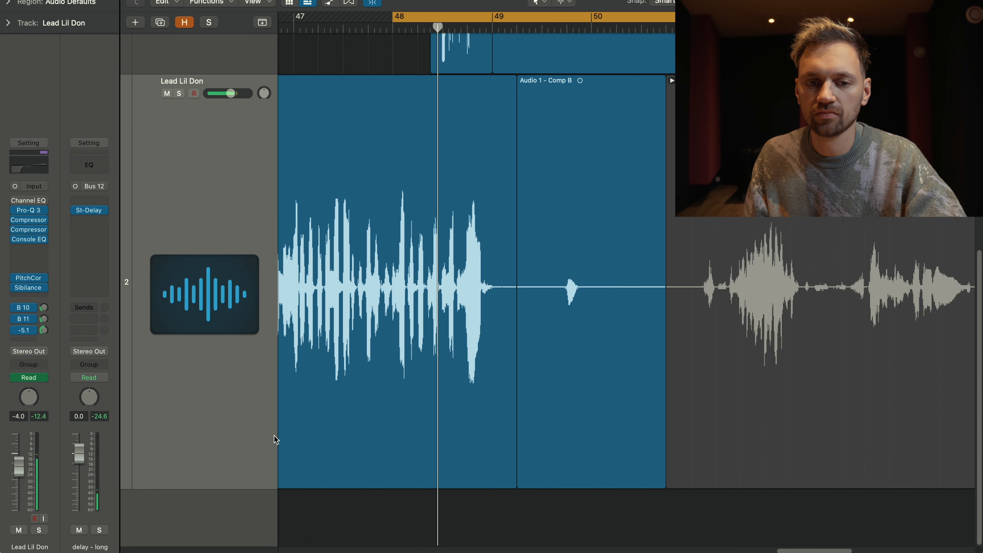
click(222, 440)
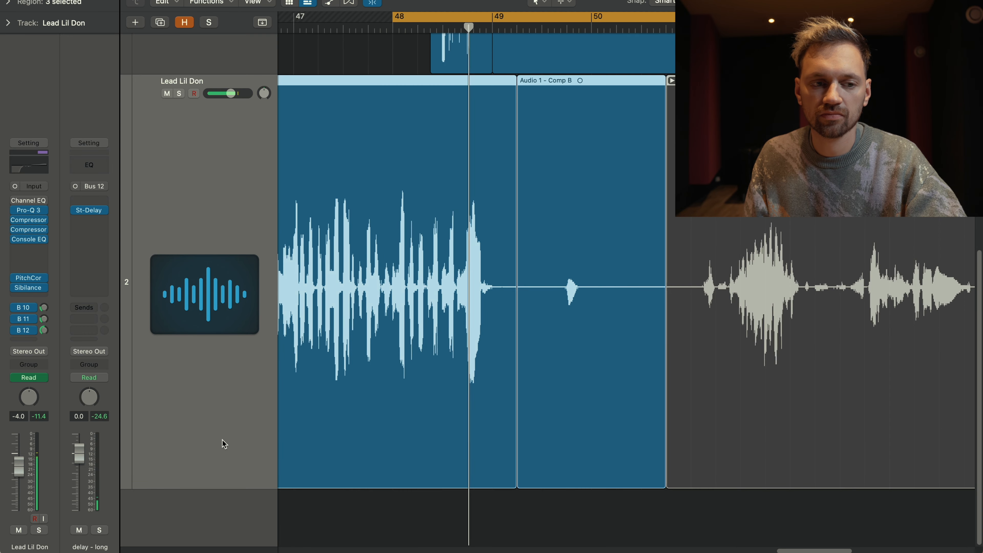
Load the 1\4 Note Triplet preset in the delay - long channel's Stereo Delay and set both sides to 1/4 note.
click(89, 210)
click(387, 104)
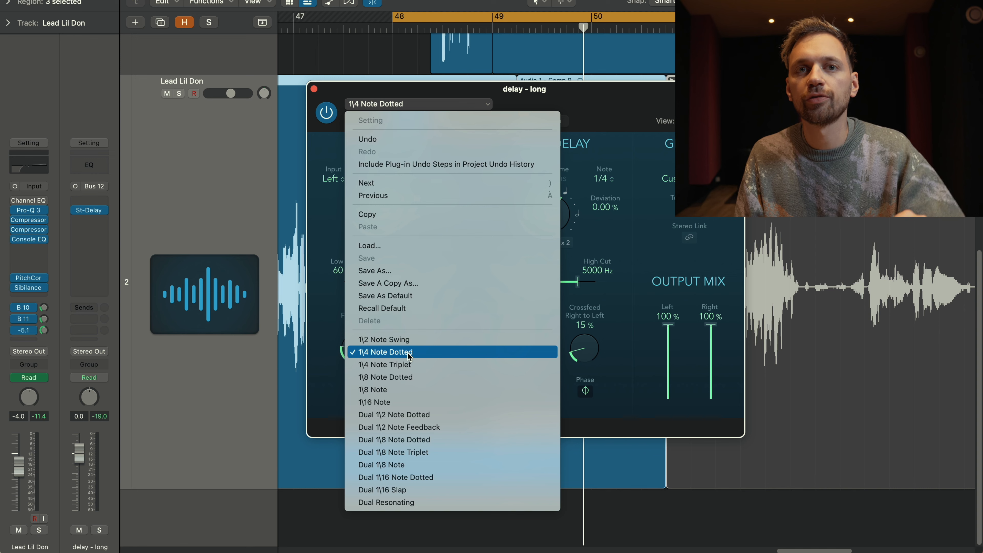
click(387, 389)
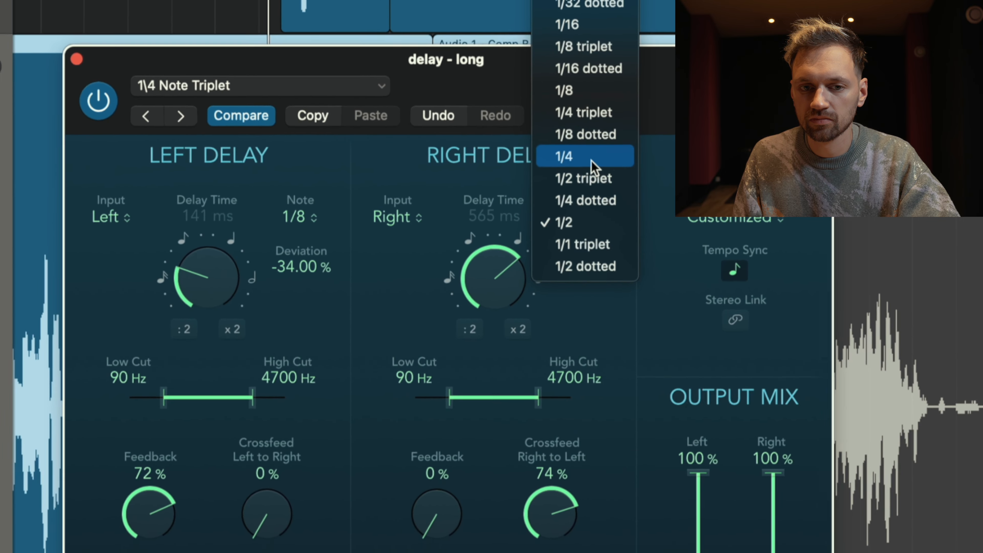
click(591, 163)
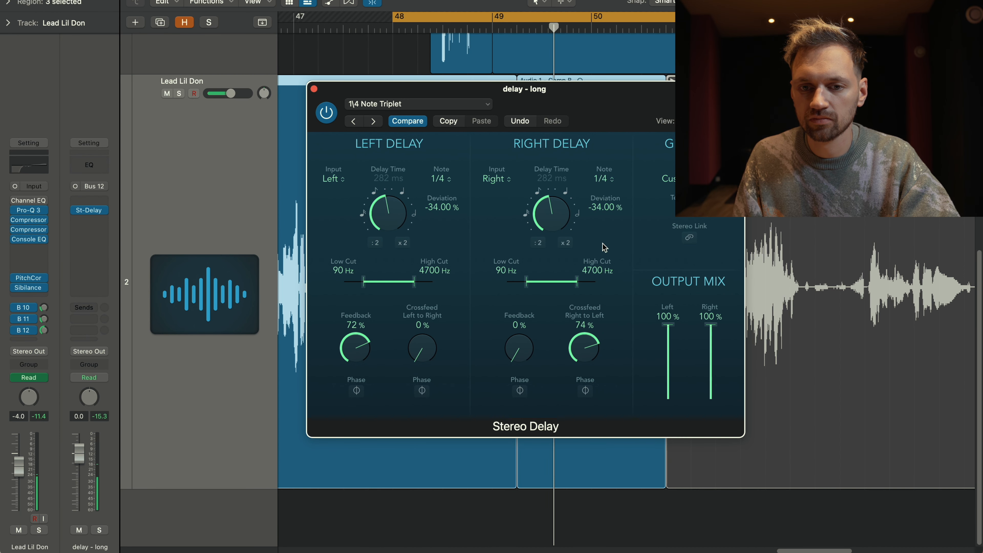
click(314, 89)
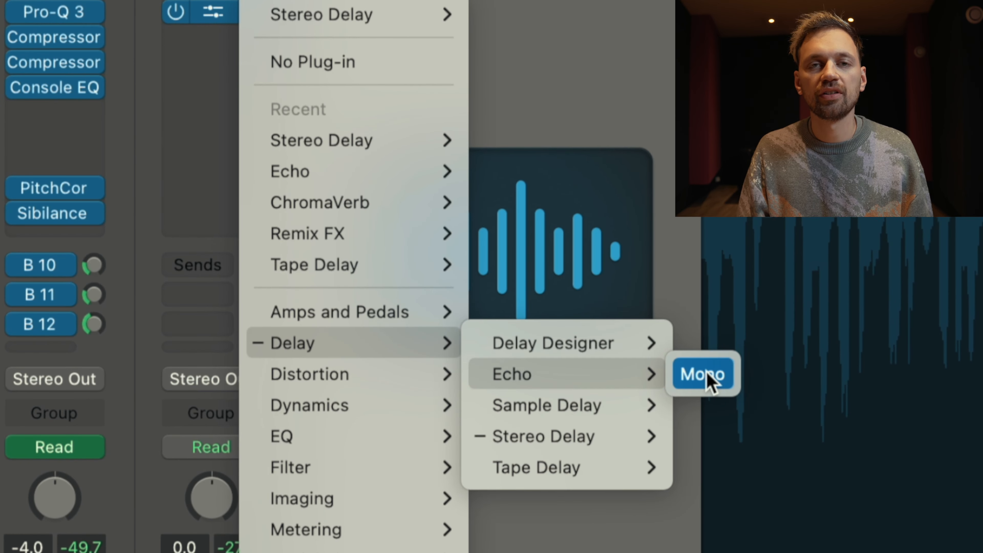
Replace the Stereo Delay on delay - long with a mono Echo at 64% feedback and 100% wet, and adjust its color.
click(704, 378)
drag(584, 115, 579, 77)
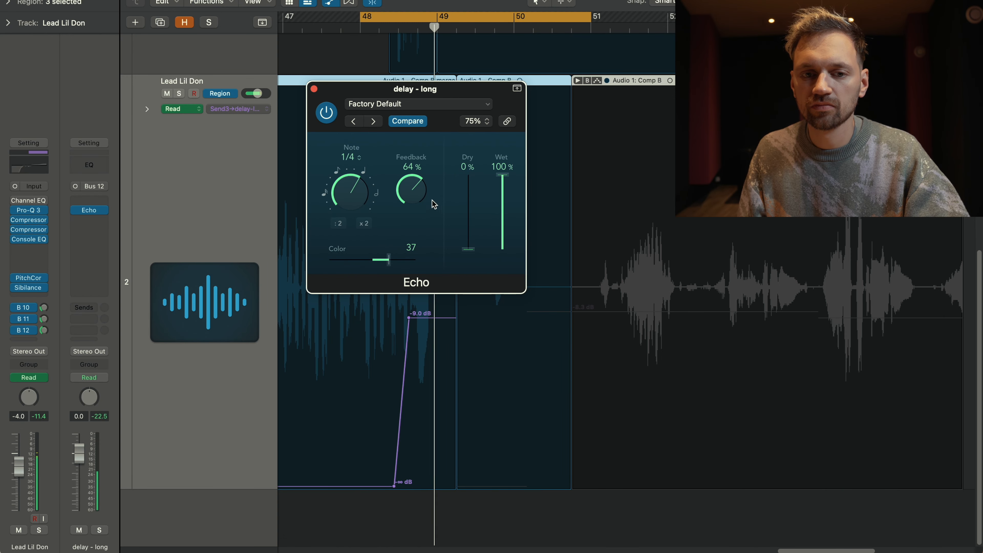
drag(371, 266, 369, 259)
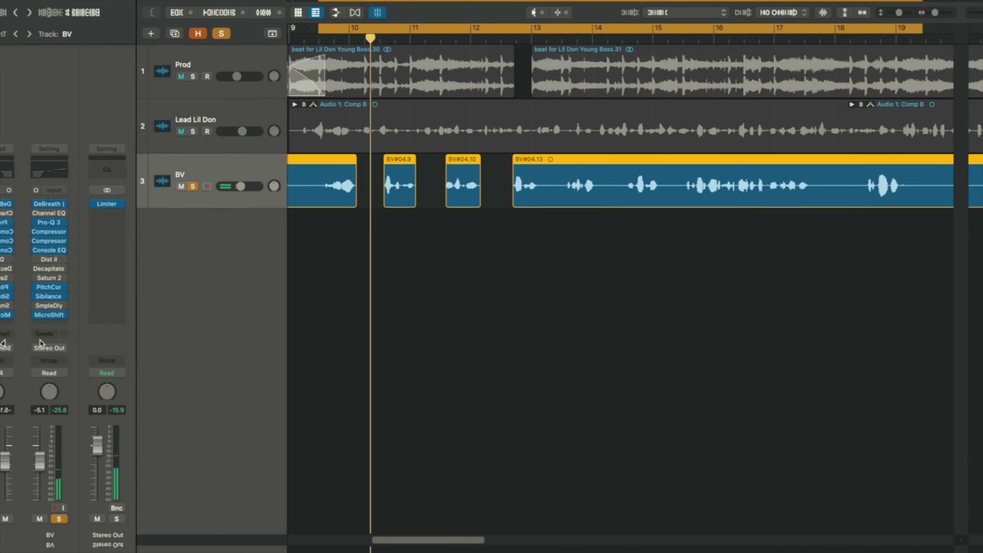
Add a Bus 13 send on the BV track and name its aux channel "Reverb - big".
click(29, 336)
mouse_move(46, 354)
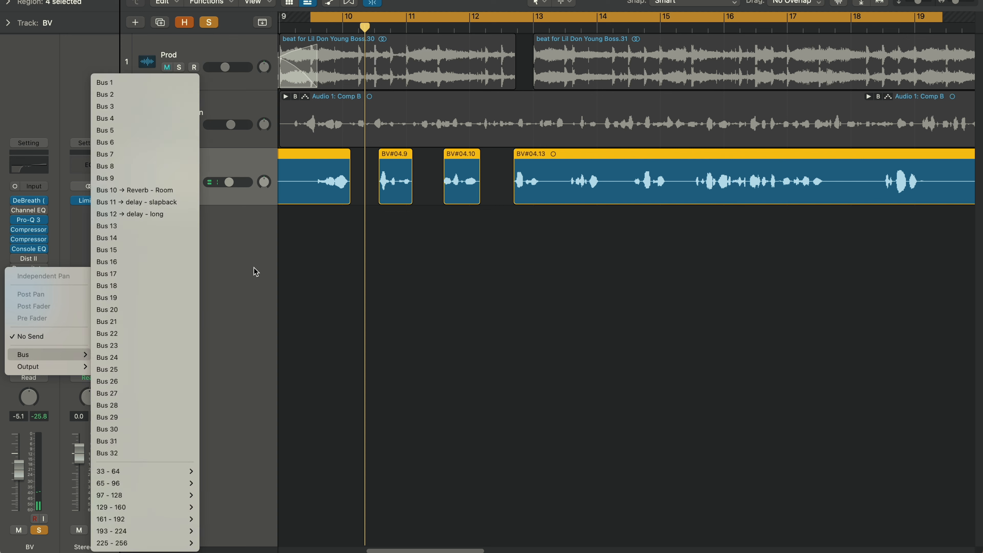
click(175, 230)
double_click(92, 546)
text(Reverb )
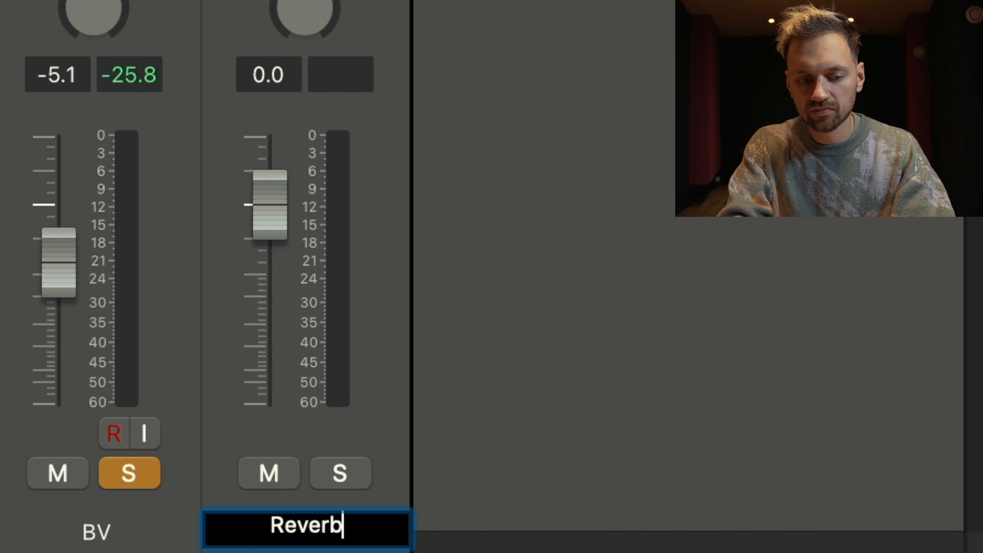
text(- big)
key(Return)
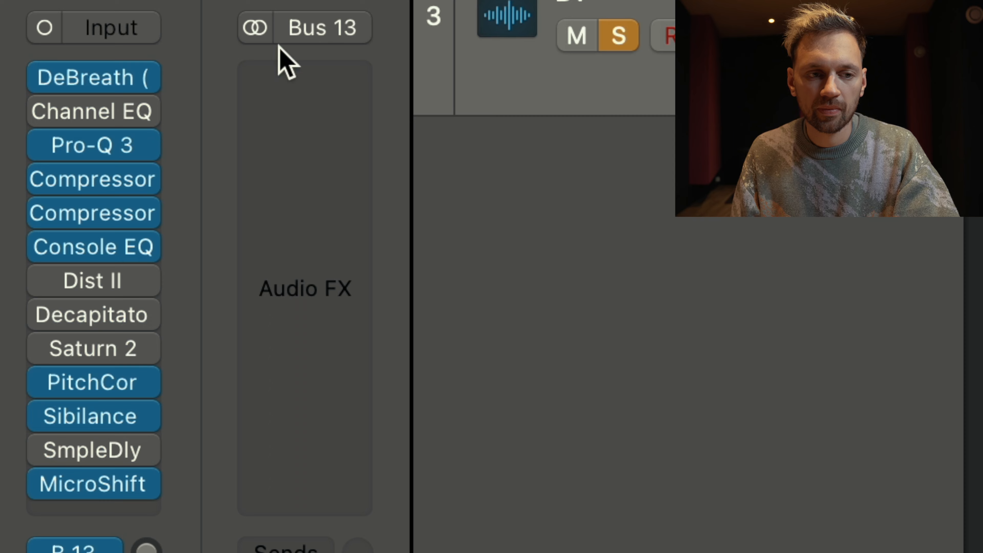
Insert a stereo ChromaVerb as the first effect on the Reverb - big channel.
click(286, 68)
mouse_move(126, 423)
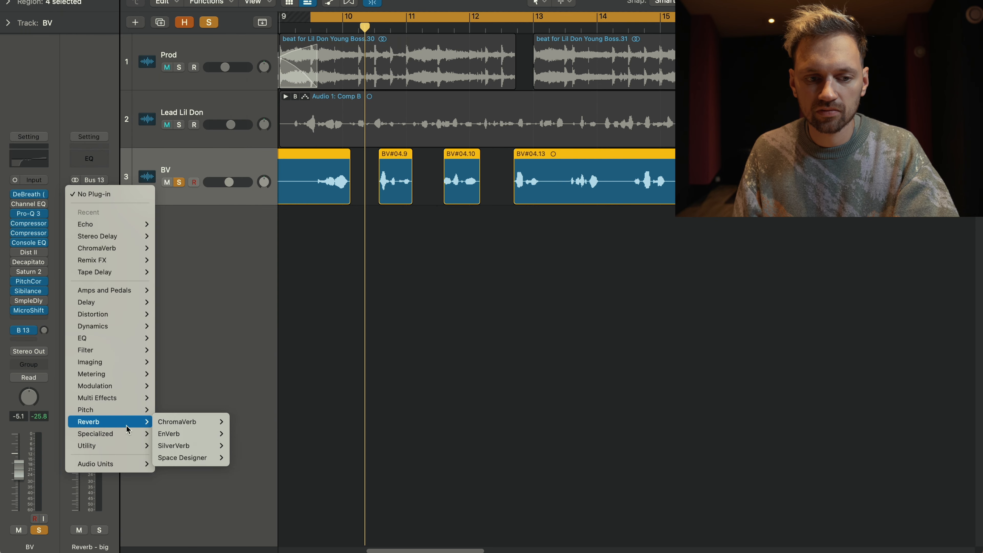
mouse_move(310, 354)
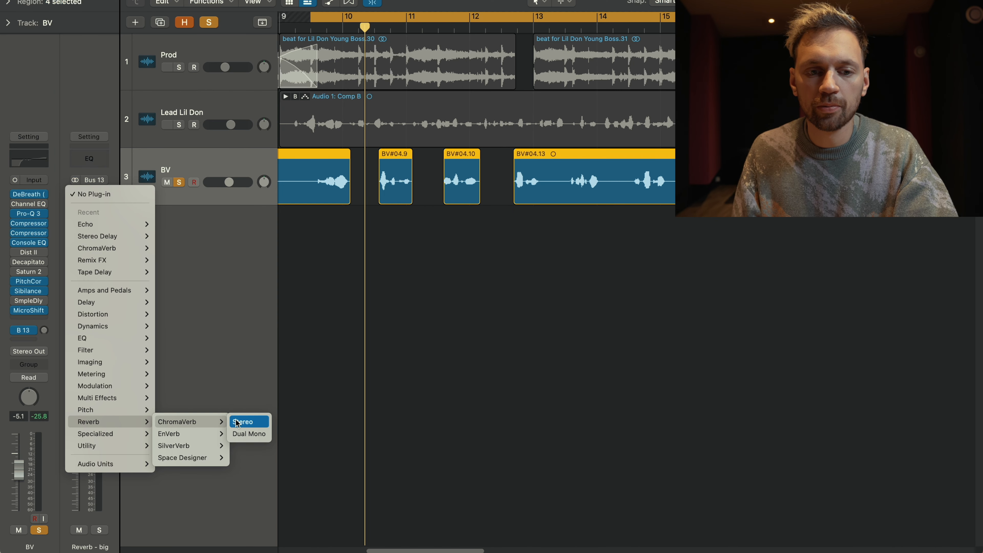
click(237, 422)
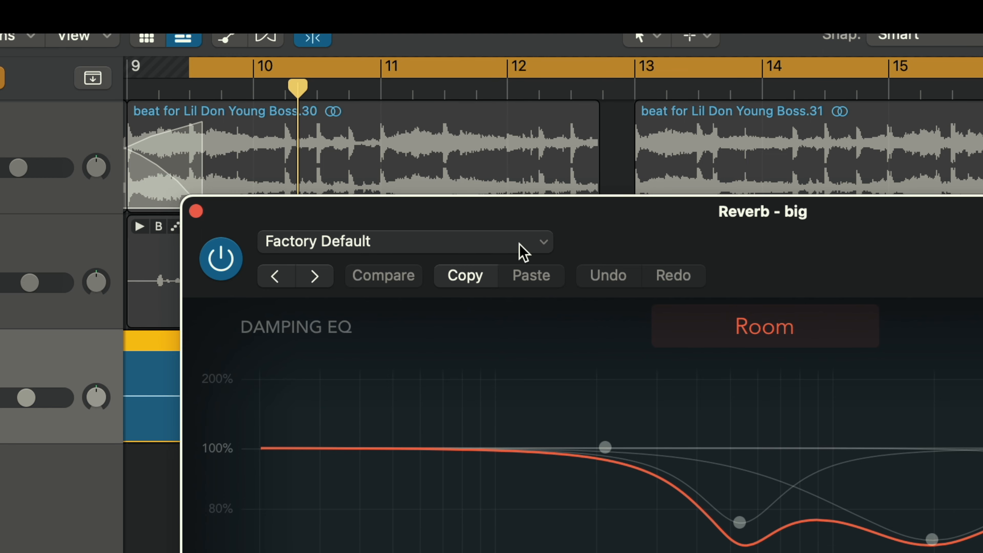
Try the Large Ambience and Medium Ambience presets in the ChromaVerb on the Reverb - big channel.
click(424, 248)
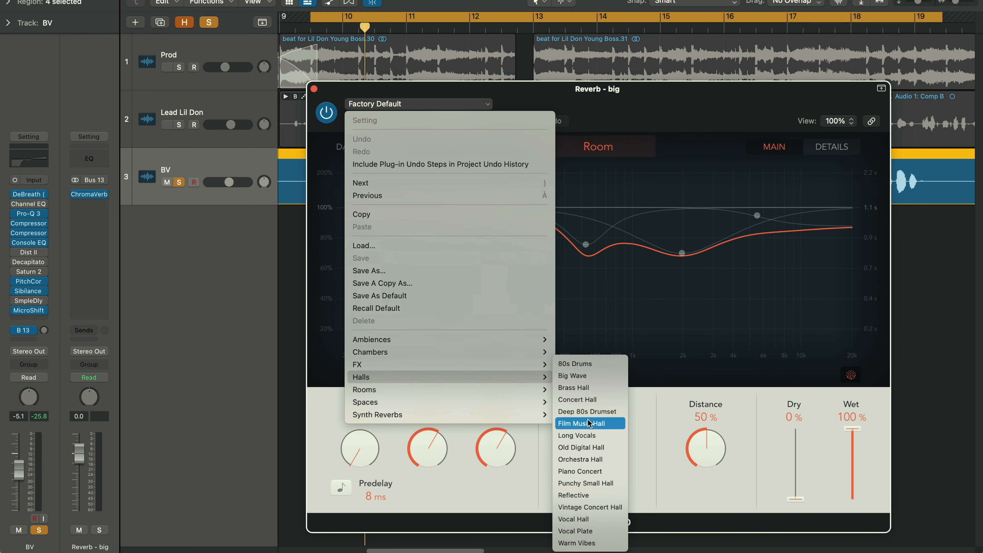
mouse_move(542, 339)
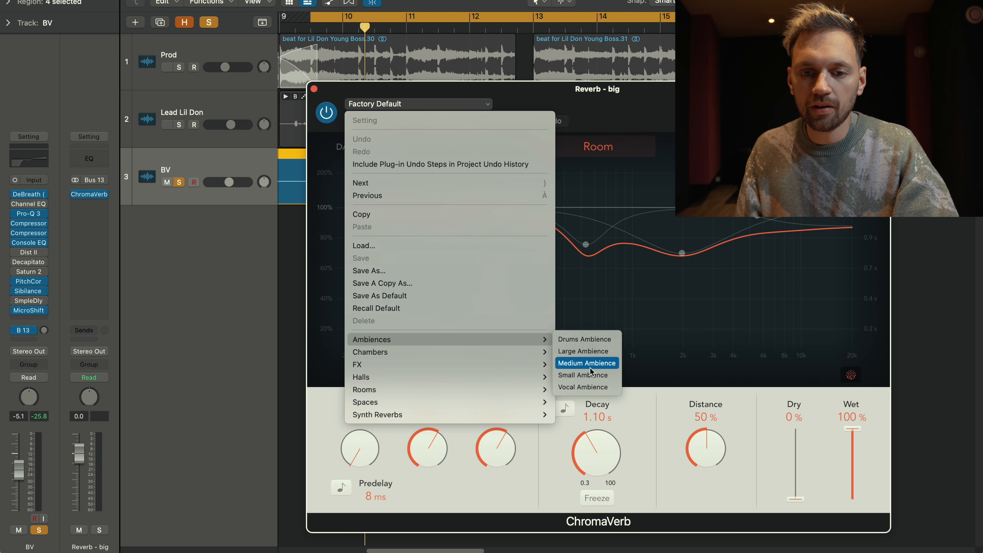
click(596, 352)
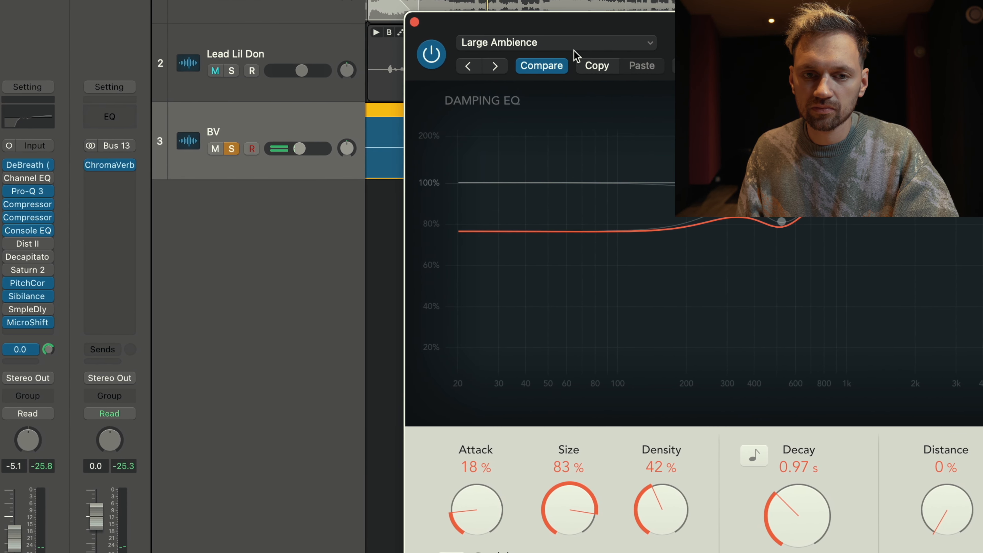
click(494, 66)
Load the Brass Hall preset in the Reverb - big channel's ChromaVerb and set its decay to 2.80 s.
click(503, 42)
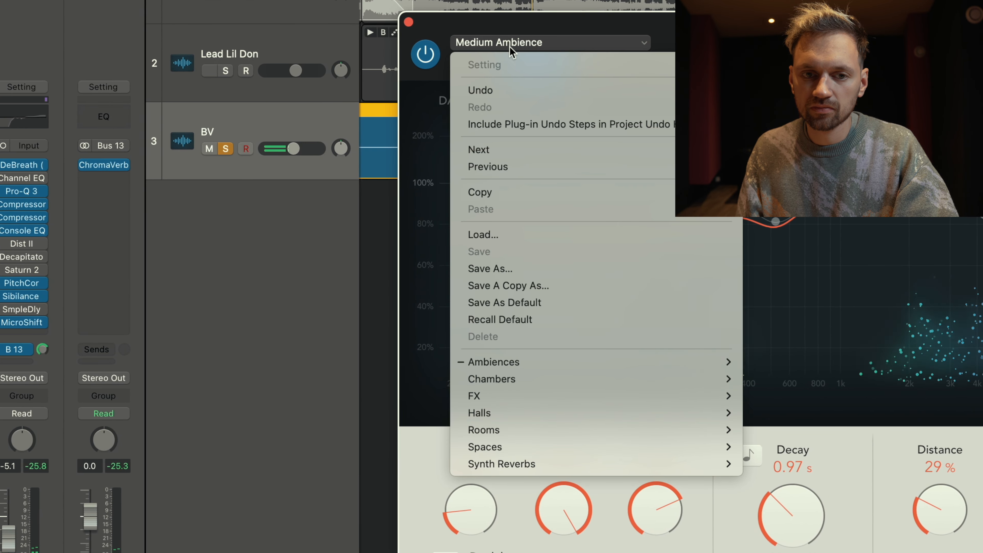
mouse_move(670, 413)
click(777, 415)
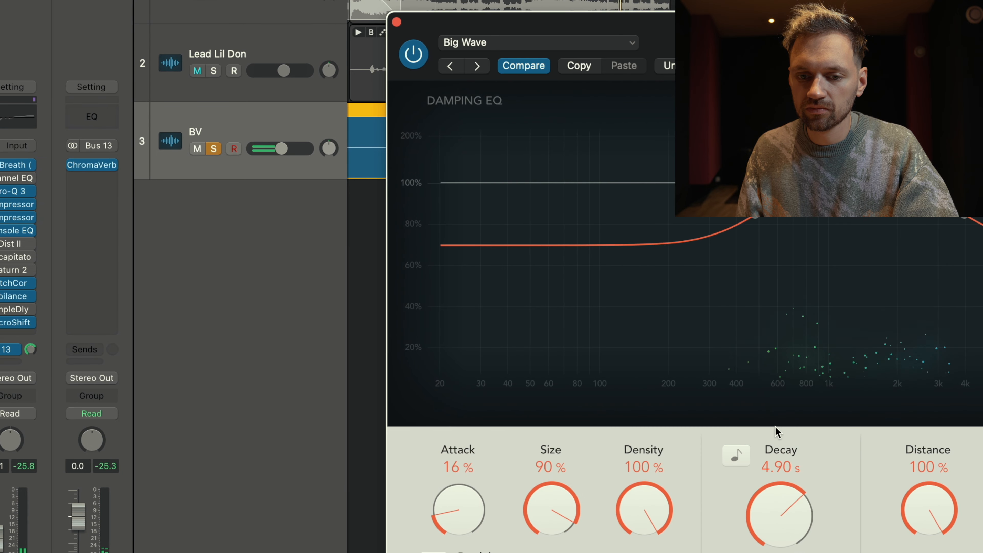
click(472, 66)
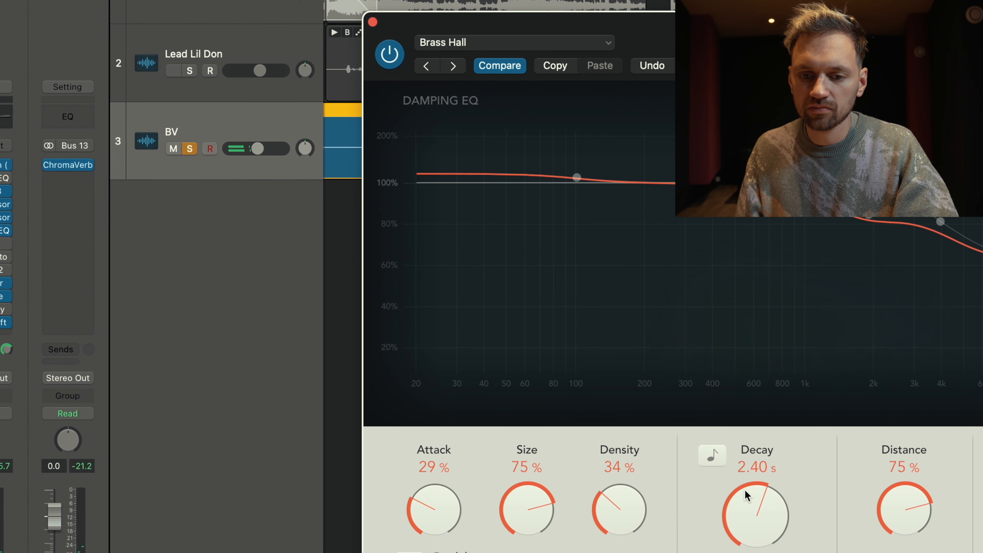
drag(760, 497, 756, 489)
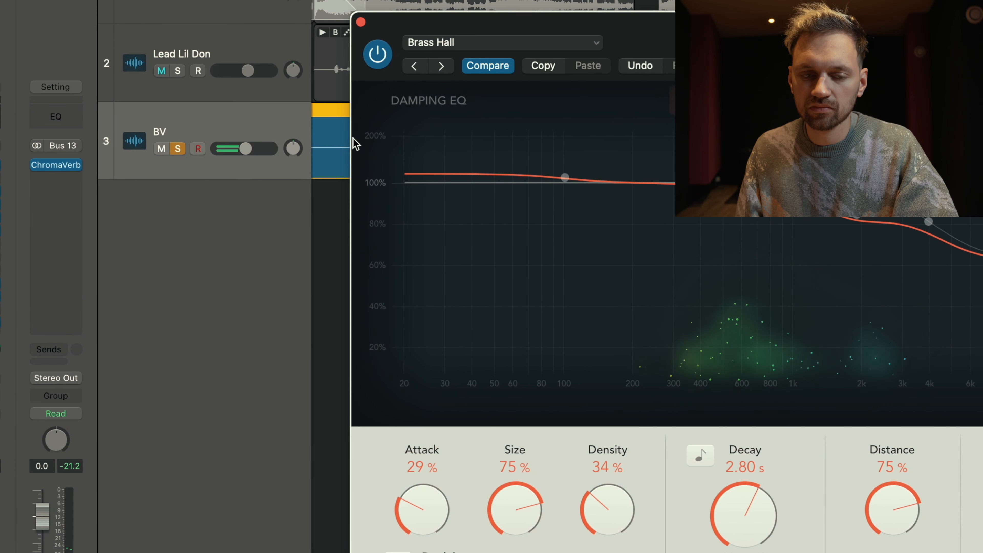
click(354, 22)
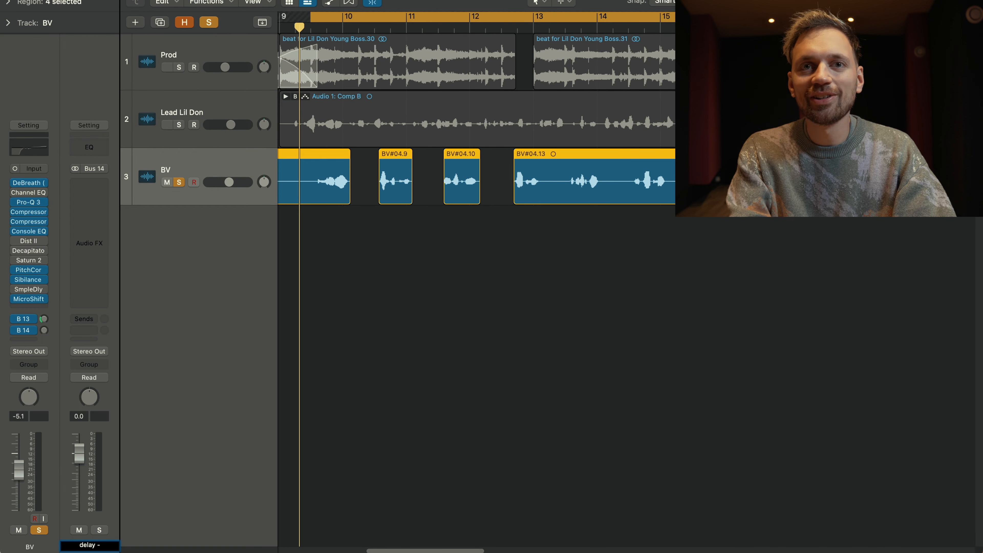
Name the Bus 14 aux channel "delay - medium" and insert an Echo on it.
text(medium)
key(Return)
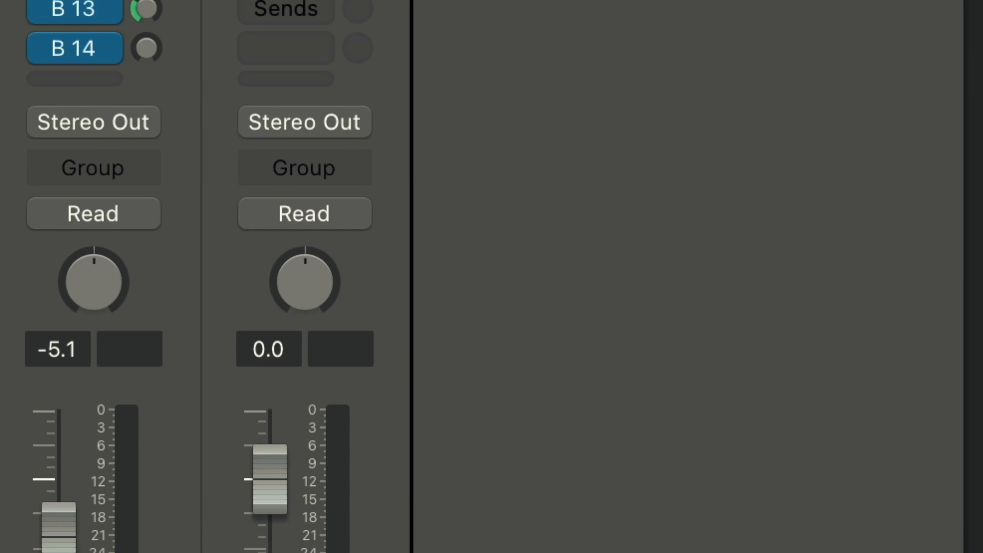
click(305, 38)
mouse_move(465, 175)
click(580, 184)
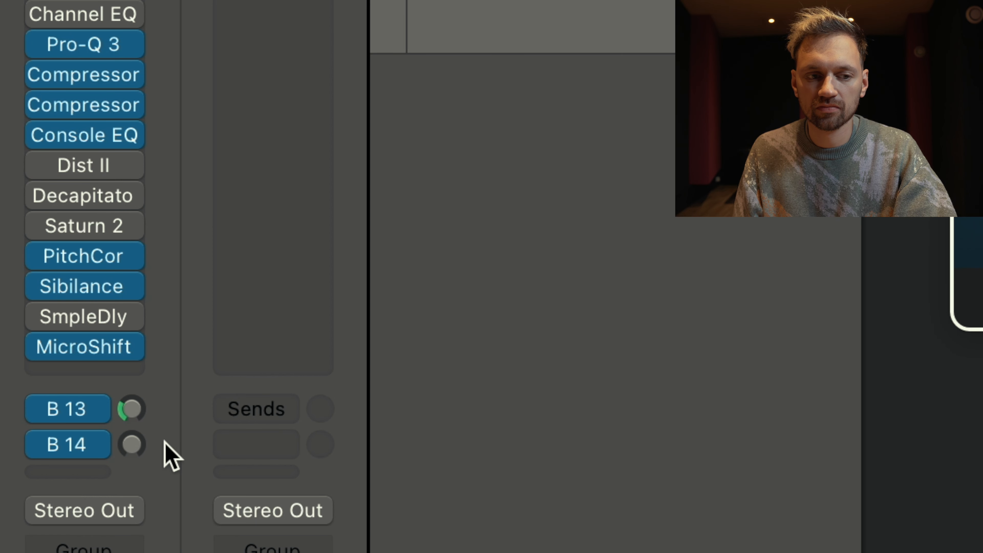